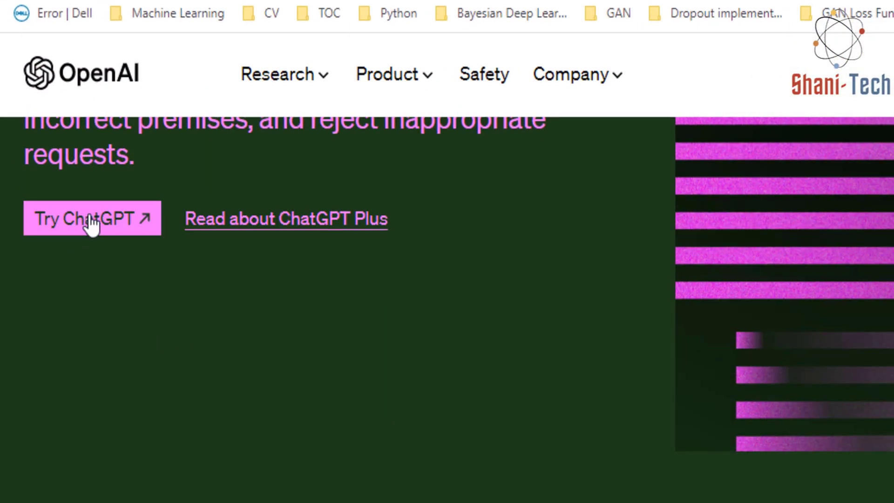
Step: Open the ChatGPT web app from OpenAI's introduction page
{"action": "left_click", "coordinate": [91, 224]}
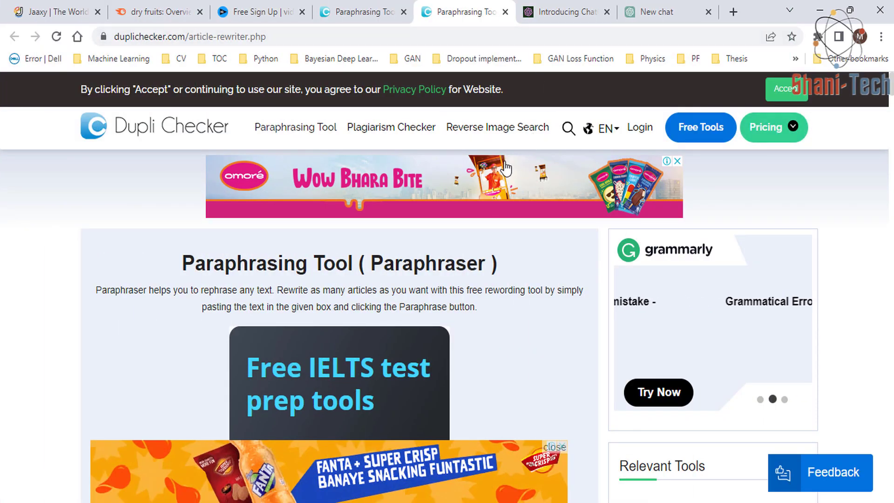
Step: Look through the already open vidIQ, Semrush and Jaaxy sites, examining Jaaxy's free starter account form
{"action": "left_click", "coordinate": [254, 11]}
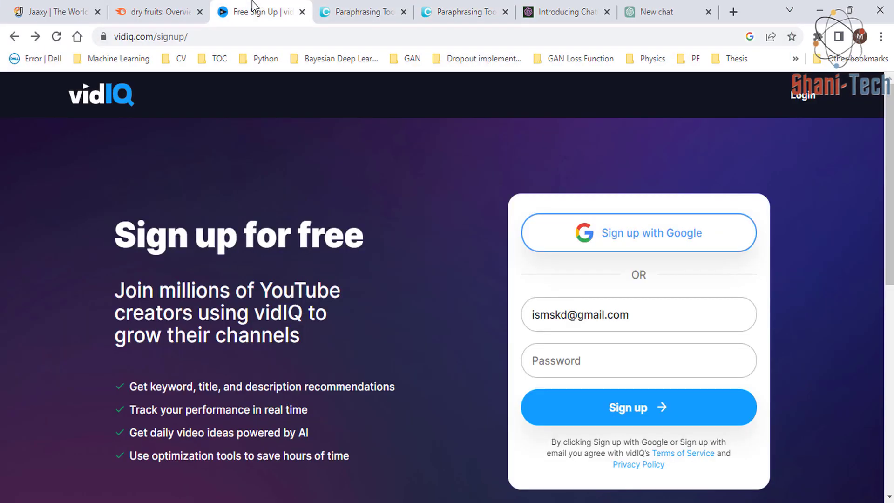
{"action": "left_click", "coordinate": [158, 12]}
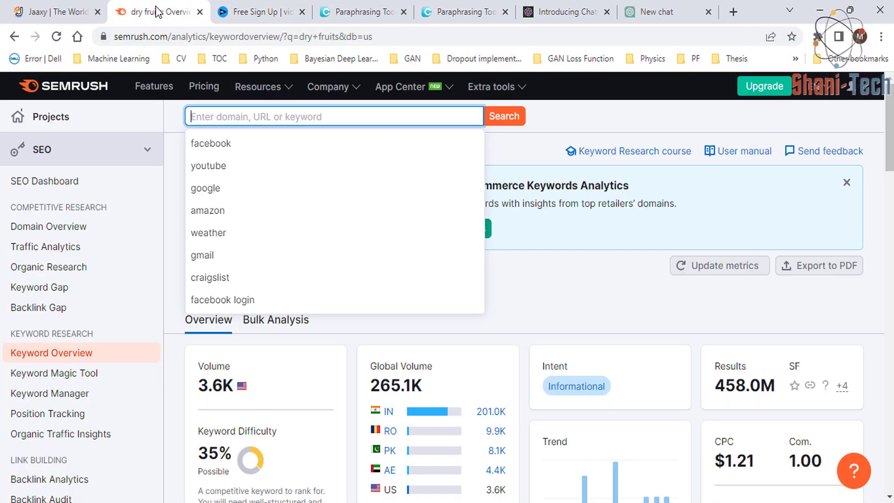
{"action": "left_click", "coordinate": [70, 9]}
{"action": "scroll", "coordinate": [419, 294], "scroll_direction": "up", "scroll_amount": 3}
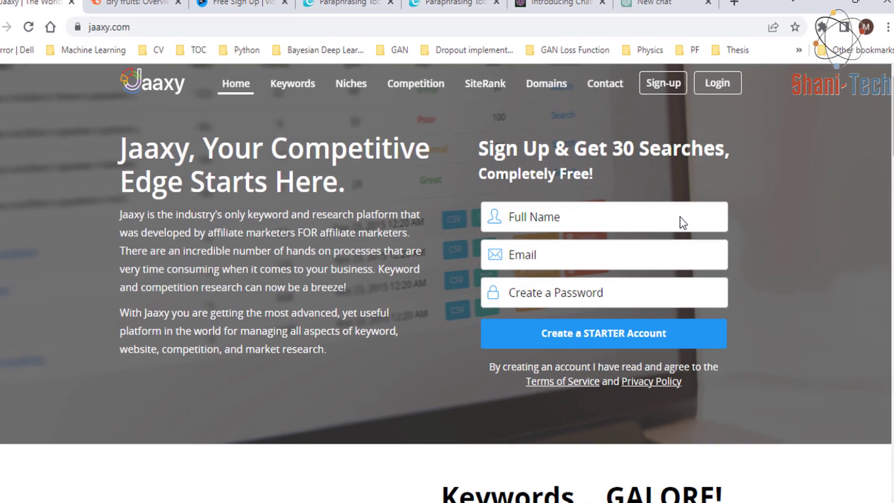
{"action": "scroll", "coordinate": [475, 284], "scroll_direction": "down", "scroll_amount": 2}
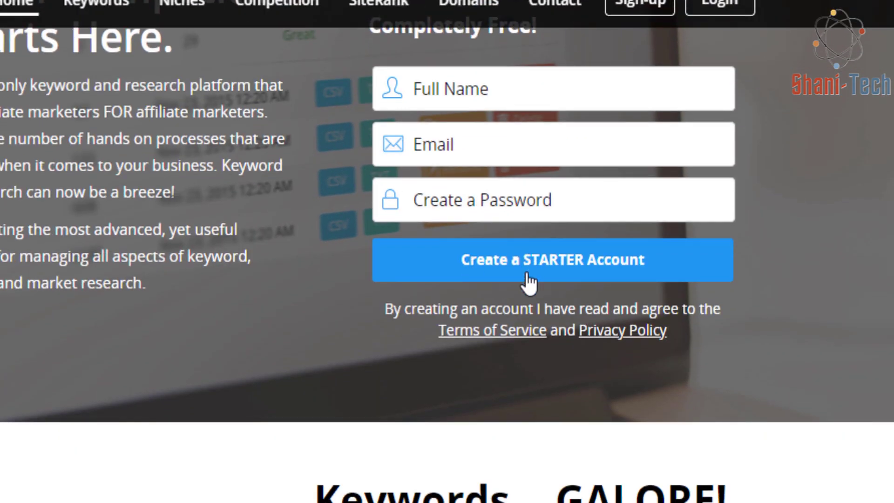
{"action": "scroll", "coordinate": [529, 282], "scroll_direction": "up", "scroll_amount": 2}
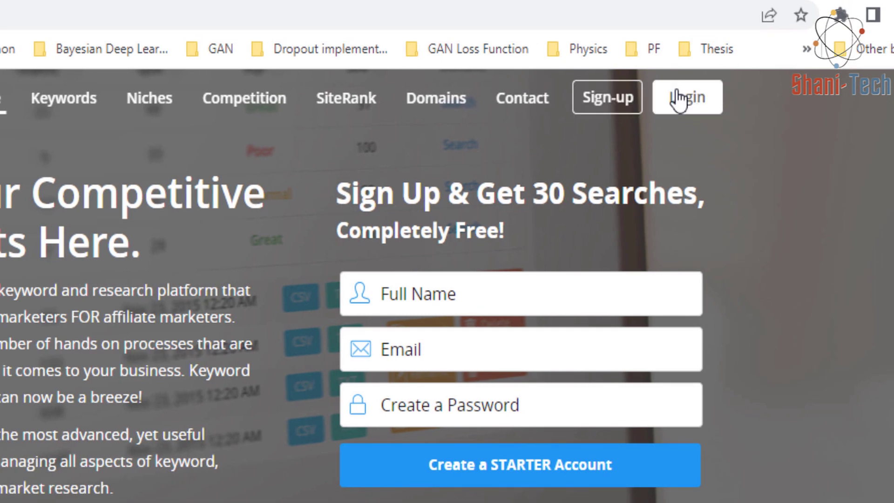
Step: Examine Jaaxy's Starter, Pro and Enterprise membership options, and return to the Jaaxy home page
{"action": "left_click", "coordinate": [605, 98]}
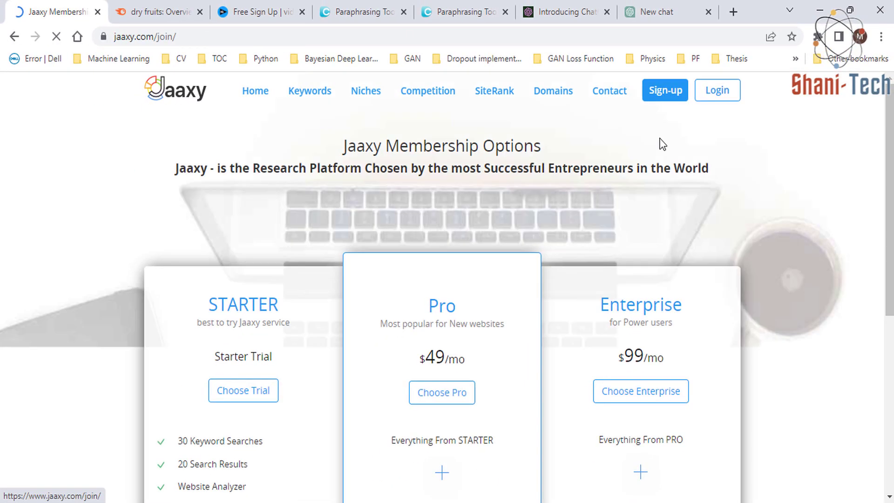
{"action": "scroll", "coordinate": [557, 188], "scroll_direction": "down", "scroll_amount": 3}
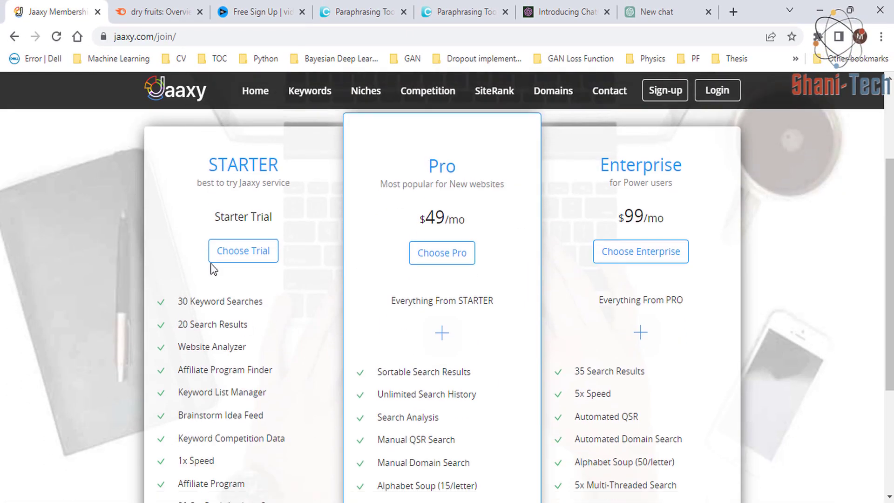
{"action": "scroll", "coordinate": [235, 363], "scroll_direction": "down", "scroll_amount": 3}
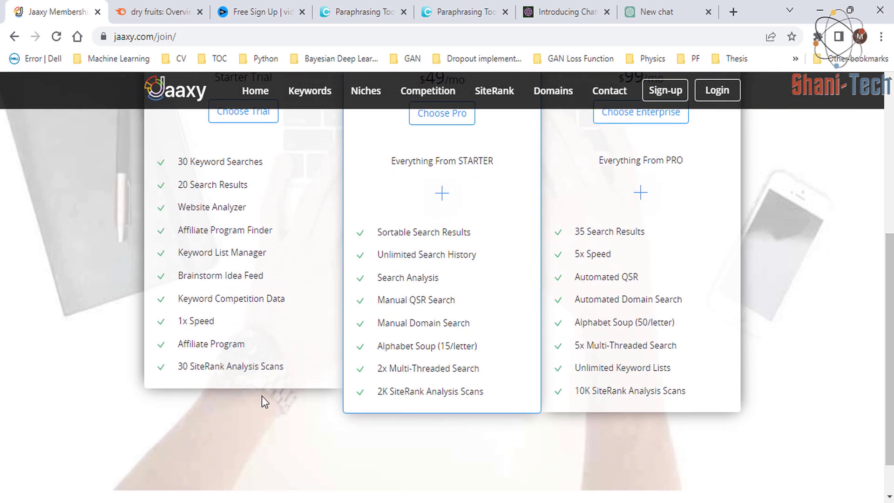
{"action": "scroll", "coordinate": [262, 396], "scroll_direction": "up", "scroll_amount": 5}
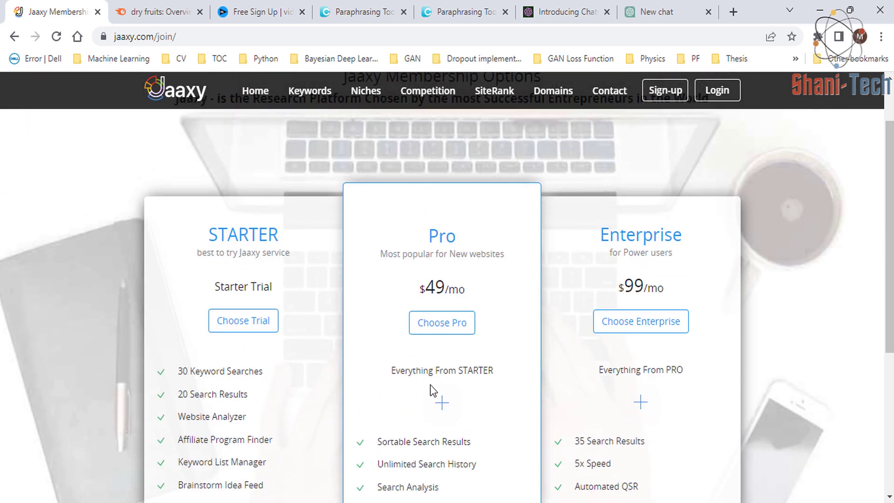
{"action": "left_click", "coordinate": [15, 36]}
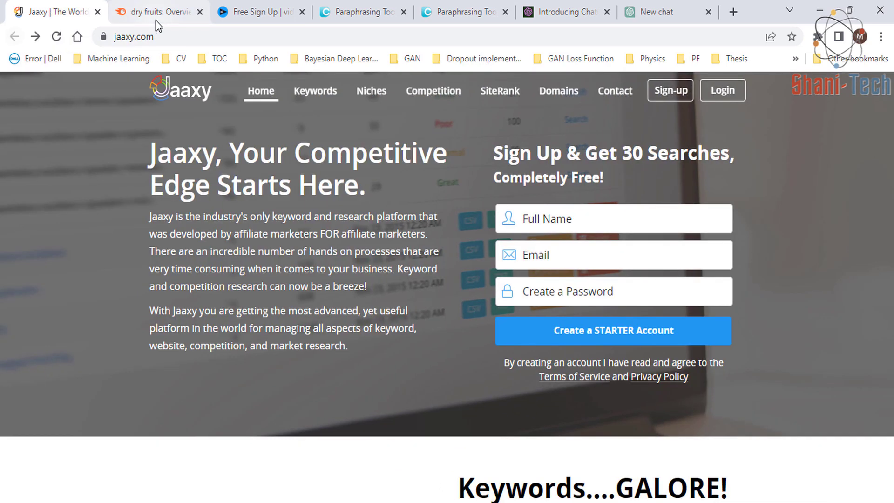
Step: Look up the keyword "digital marketing" in Semrush's Keyword Overview and examine its keyword ideas, volume and difficulty
{"action": "left_click", "coordinate": [158, 13]}
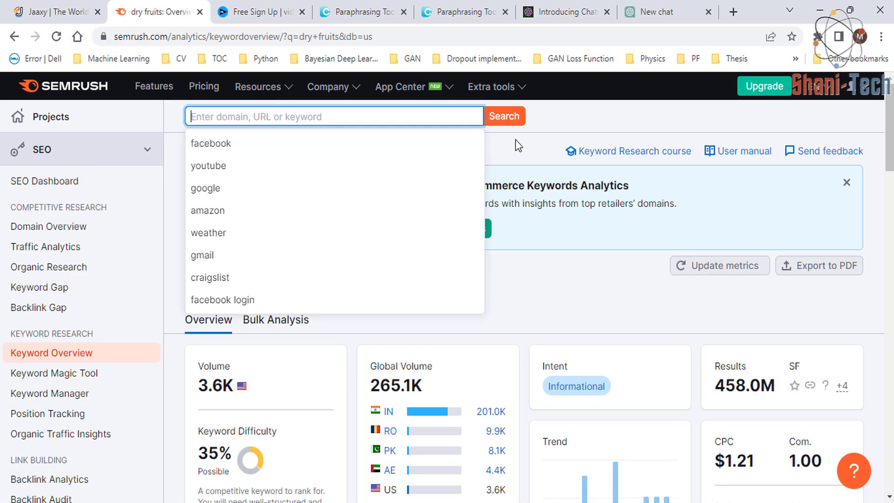
{"action": "left_click", "coordinate": [587, 128]}
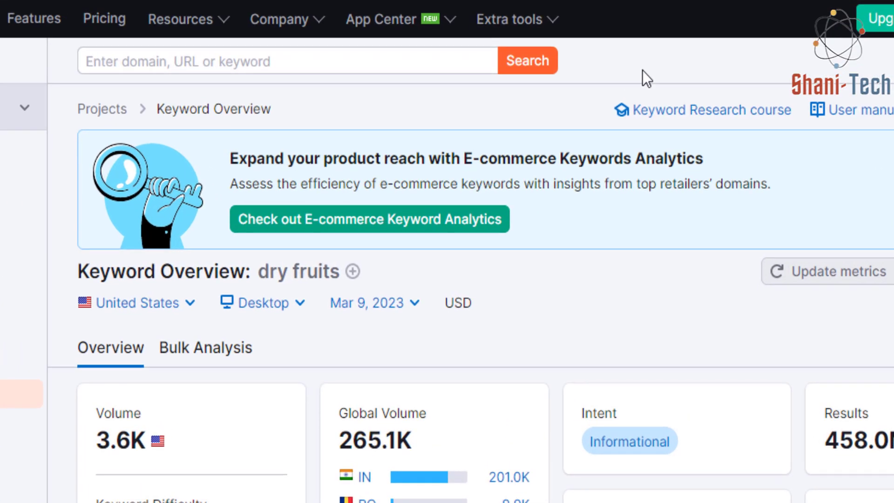
{"action": "left_click", "coordinate": [309, 65]}
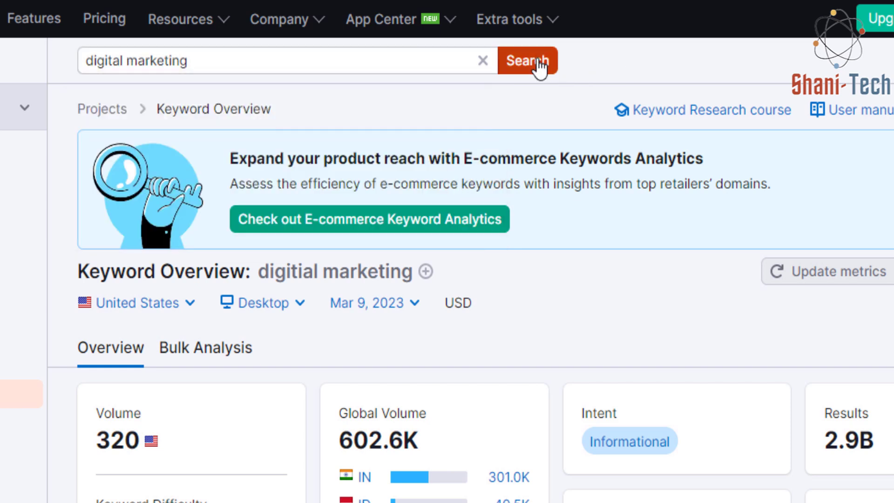
{"action": "left_click", "coordinate": [538, 62]}
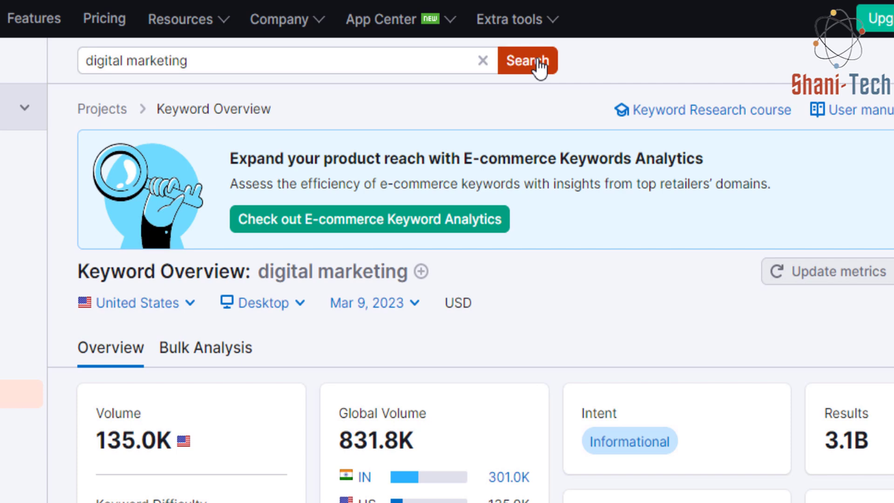
{"action": "scroll", "coordinate": [563, 210], "scroll_direction": "down", "scroll_amount": 10}
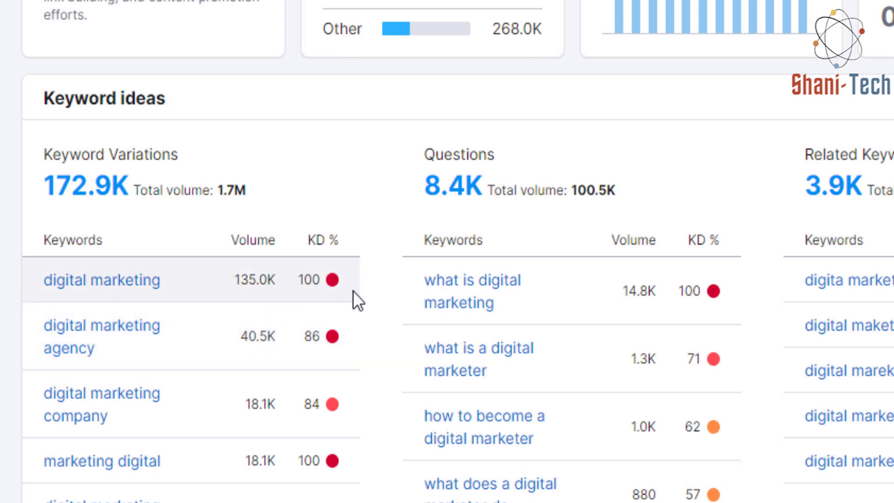
{"action": "left_click_drag", "start_coordinate": [37, 284], "coordinate": [186, 277]}
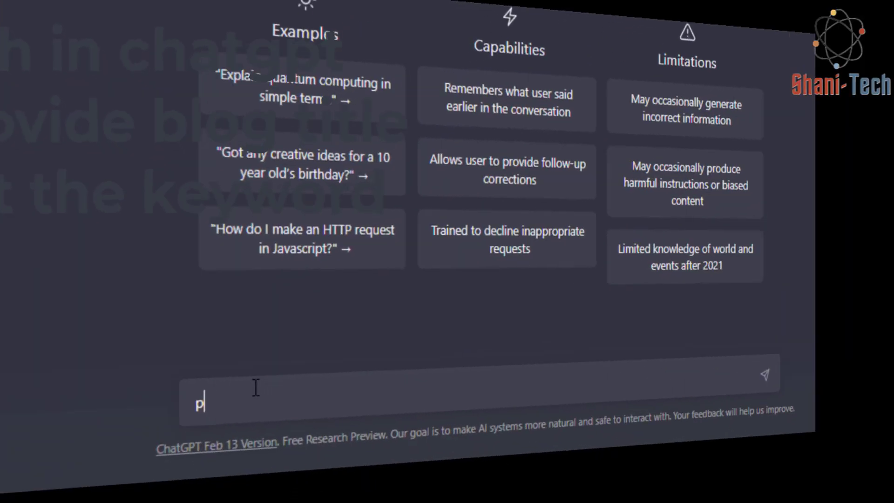
Step: Ask ChatGPT to "provide blog topic title about digital marketing" and regenerate the response for other titles
{"action": "type", "text": "rovide blog topic title "}
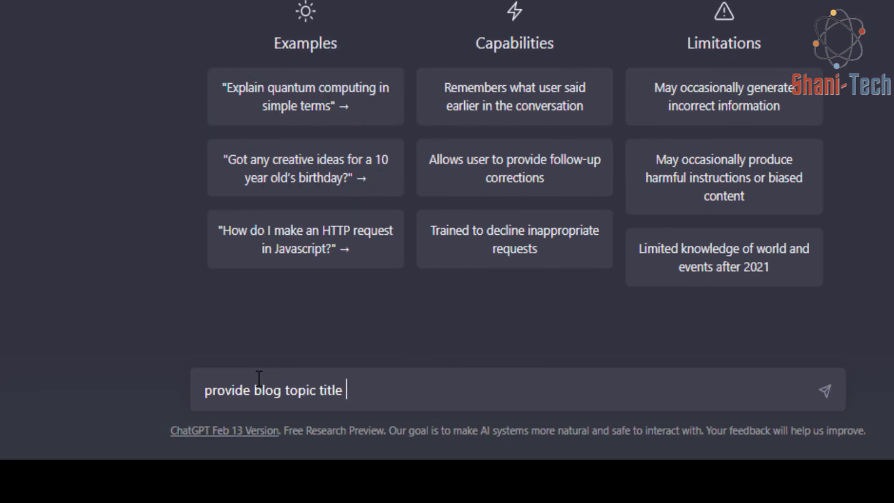
{"action": "type", "text": "about digital marketin"}
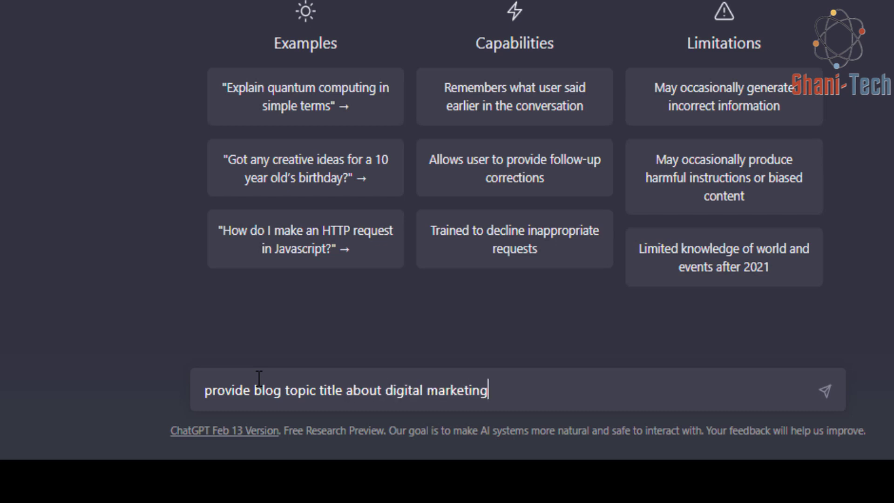
{"action": "type", "text": "g"}
{"action": "key", "text": "Return"}
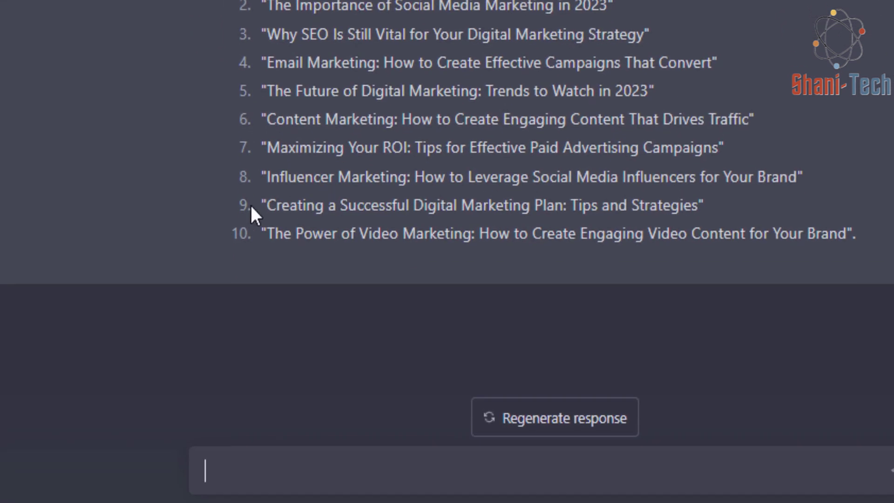
{"action": "left_click", "coordinate": [552, 418]}
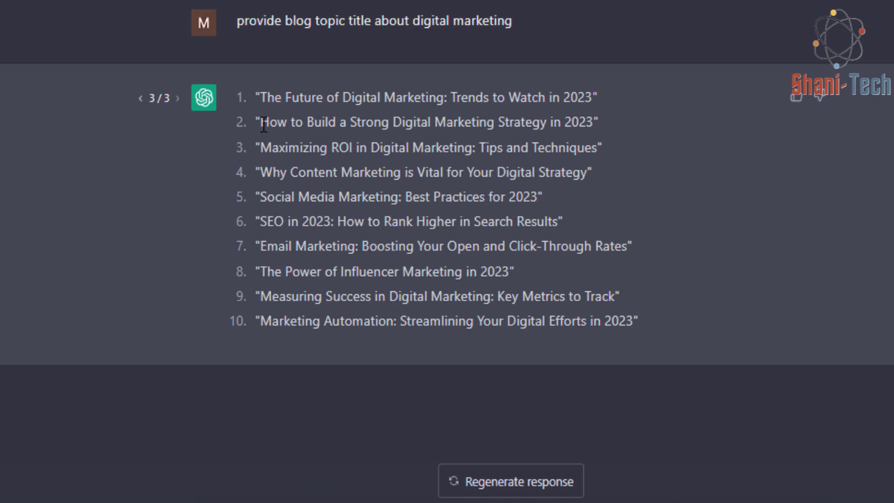
Step: Select the suggested title "How to Build a Strong Digital Marketing Strategy in 2023" including its quotation marks
{"action": "left_click_drag", "start_coordinate": [262, 123], "coordinate": [604, 125]}
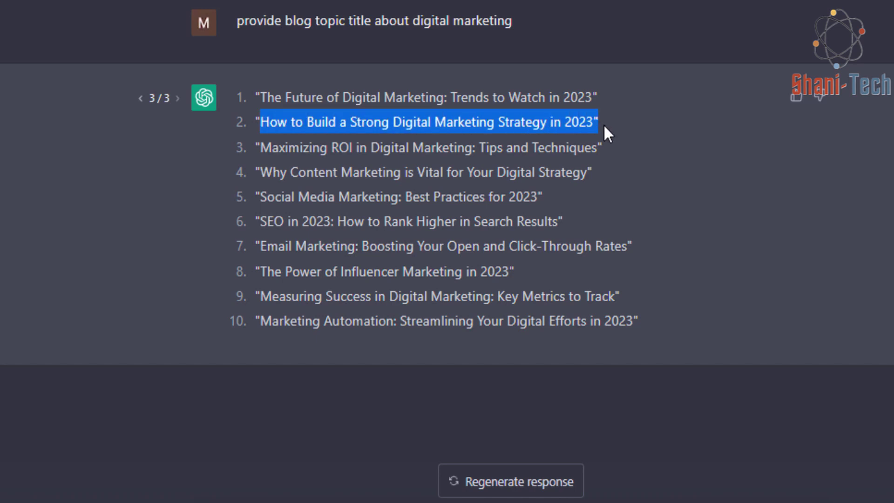
{"action": "left_click", "coordinate": [255, 120]}
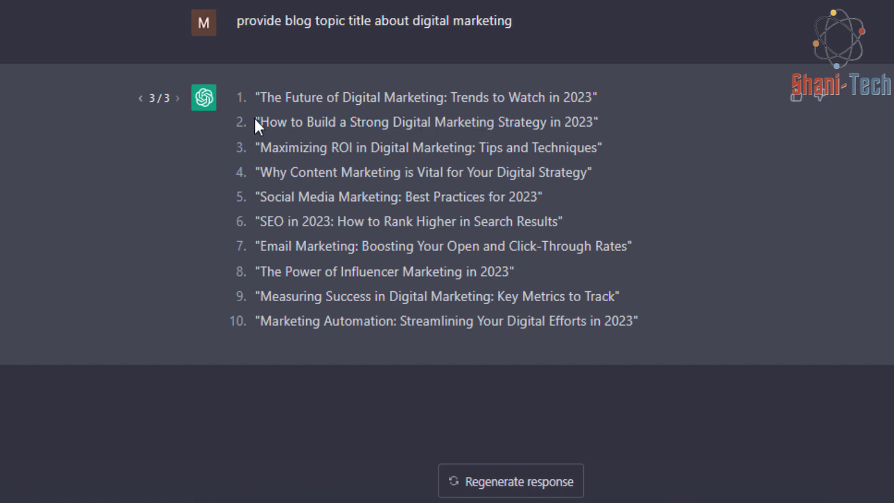
{"action": "left_click_drag", "start_coordinate": [255, 121], "coordinate": [590, 124]}
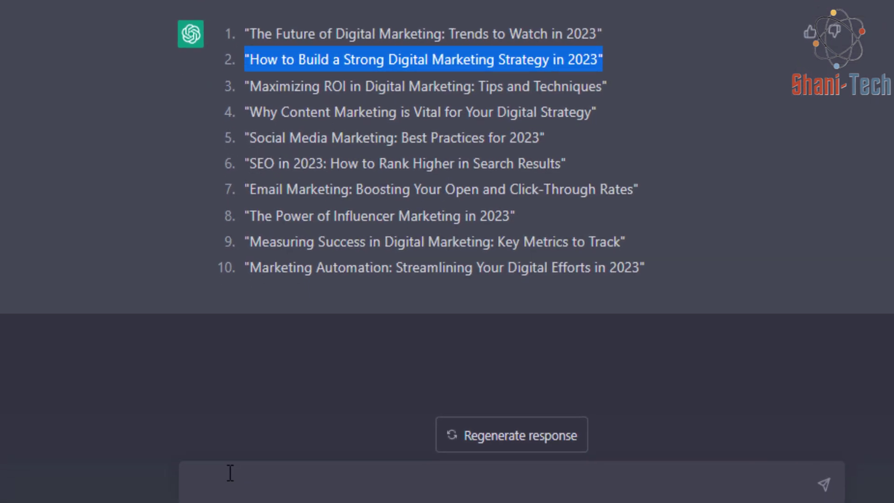
Step: Submit the prompt "provide the blog outline for this title:" followed by the copied title "How to Build a Strong Digital Marketing Strategy in 2023"
{"action": "left_click", "coordinate": [230, 473]}
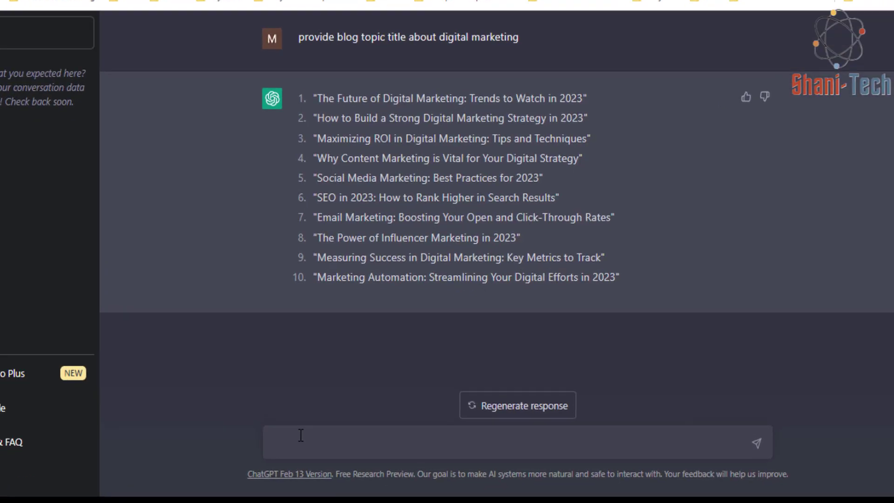
{"action": "type", "text": "provide "}
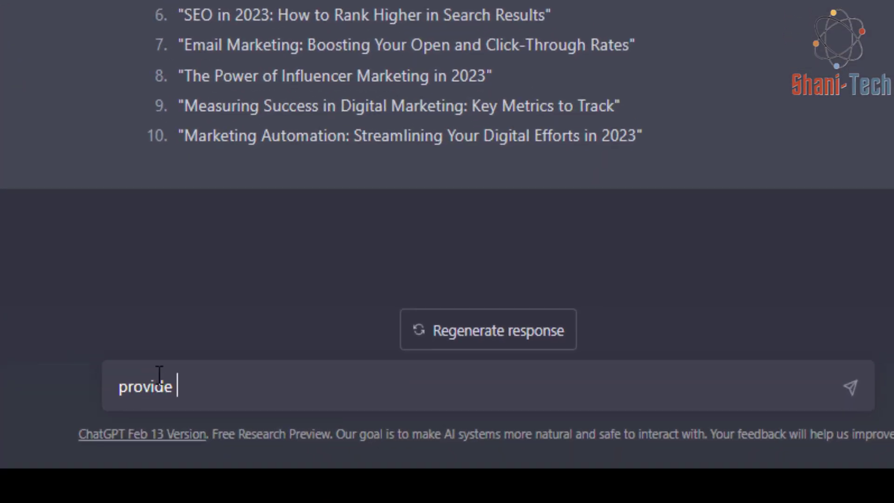
{"action": "type", "text": "the blog "}
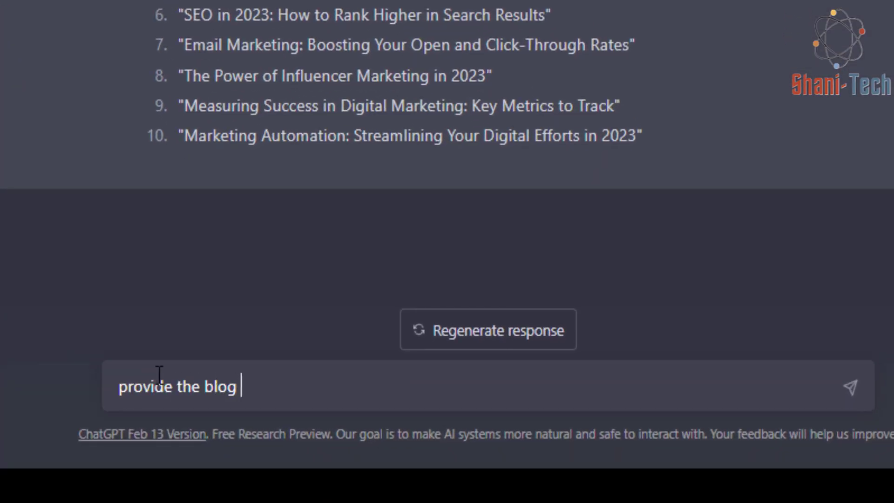
{"action": "type", "text": "outline fo"}
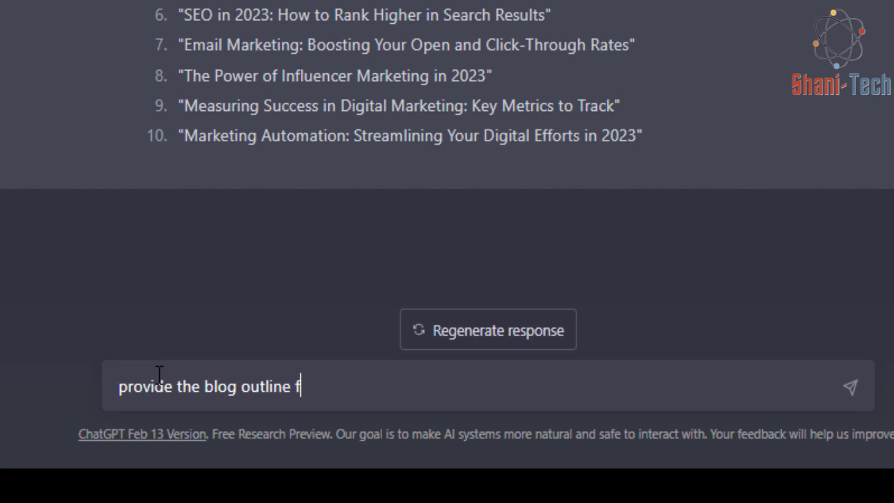
{"action": "type", "text": "r this title:"}
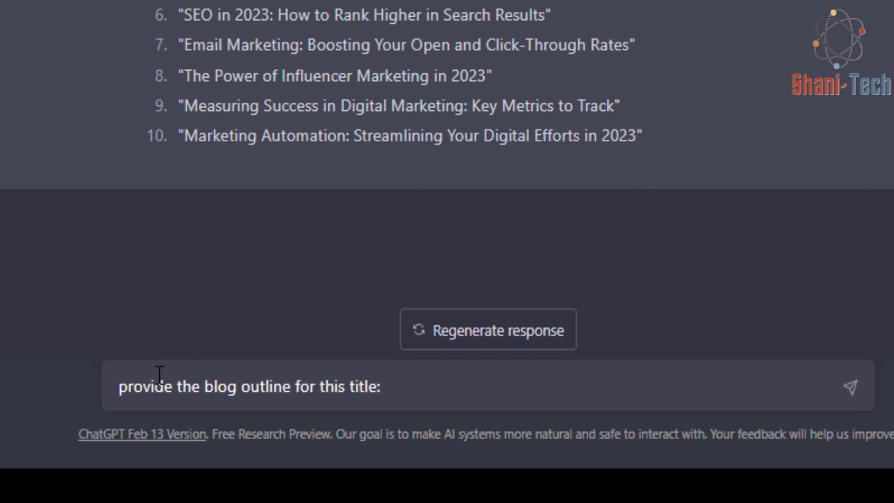
{"action": "left_click_drag", "start_coordinate": [337, 163], "coordinate": [641, 137]}
{"action": "key", "text": "ctrl+c"}
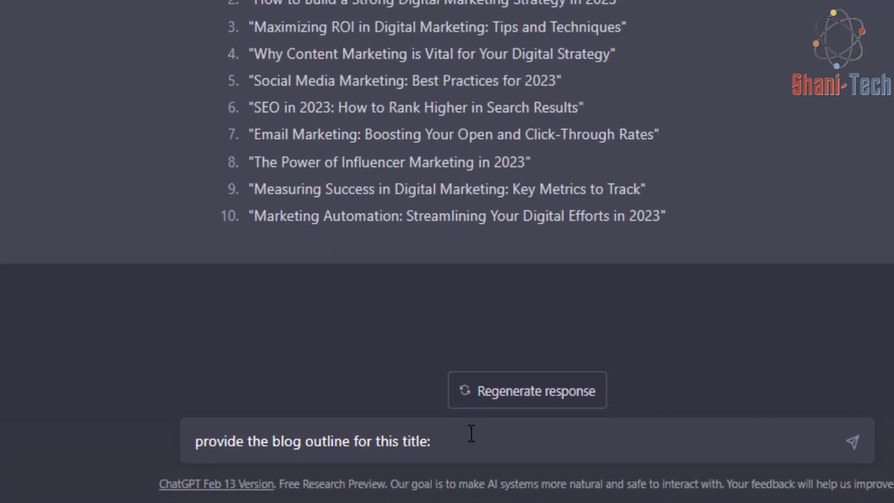
{"action": "left_click", "coordinate": [471, 432]}
{"action": "key", "text": "ctrl+v"}
{"action": "key", "text": "Return"}
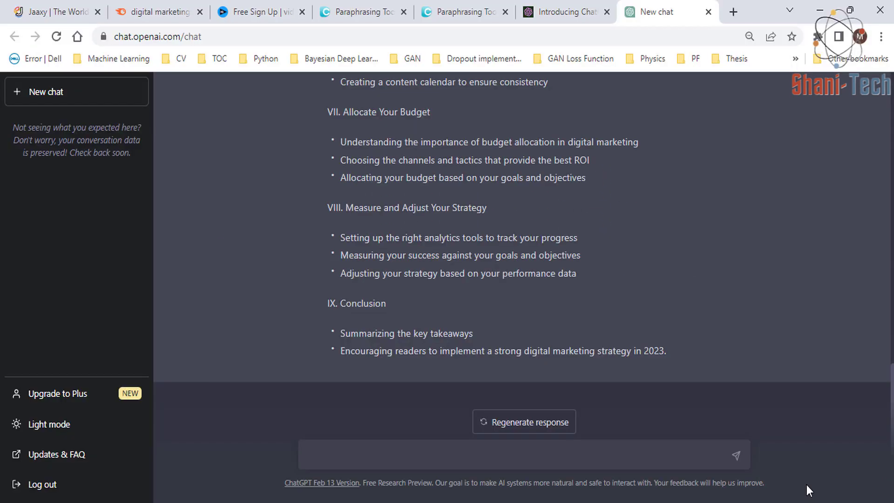
Step: Review the sections and bullet points of the generated blog outline
{"action": "scroll", "coordinate": [742, 333], "scroll_direction": "up", "scroll_amount": 10}
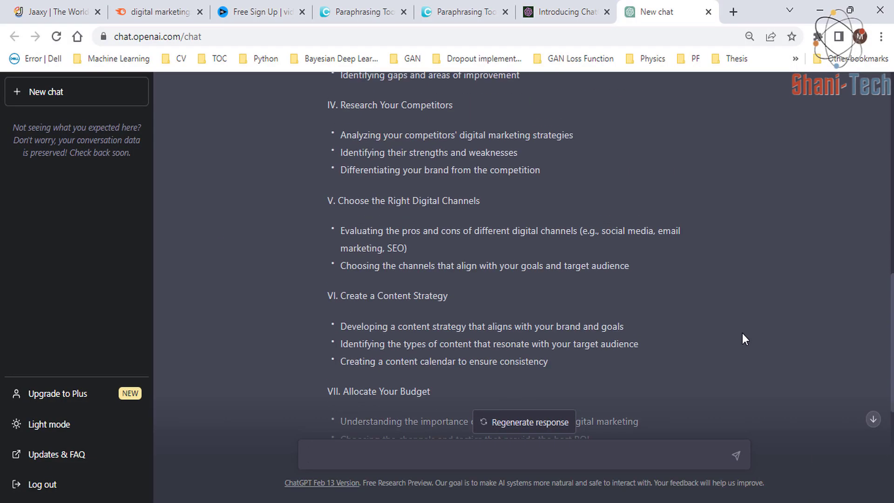
{"action": "scroll", "coordinate": [742, 333], "scroll_direction": "up", "scroll_amount": 4}
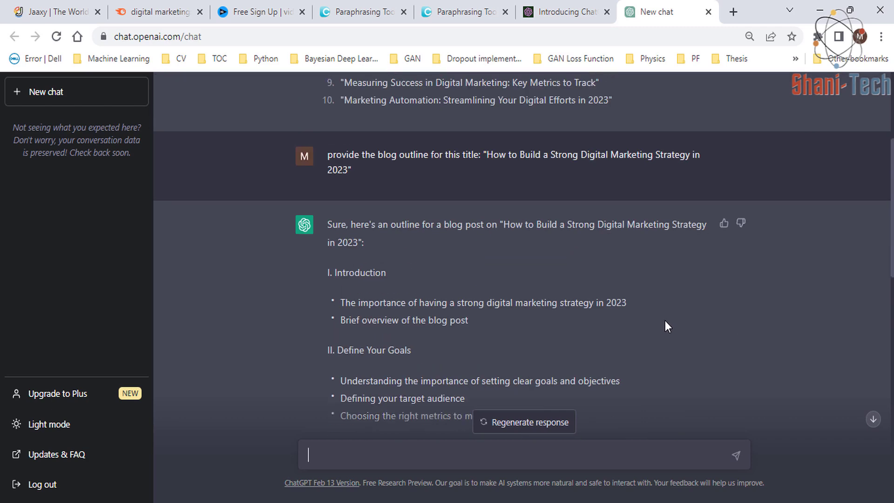
{"action": "scroll", "coordinate": [486, 310], "scroll_direction": "down", "scroll_amount": 3}
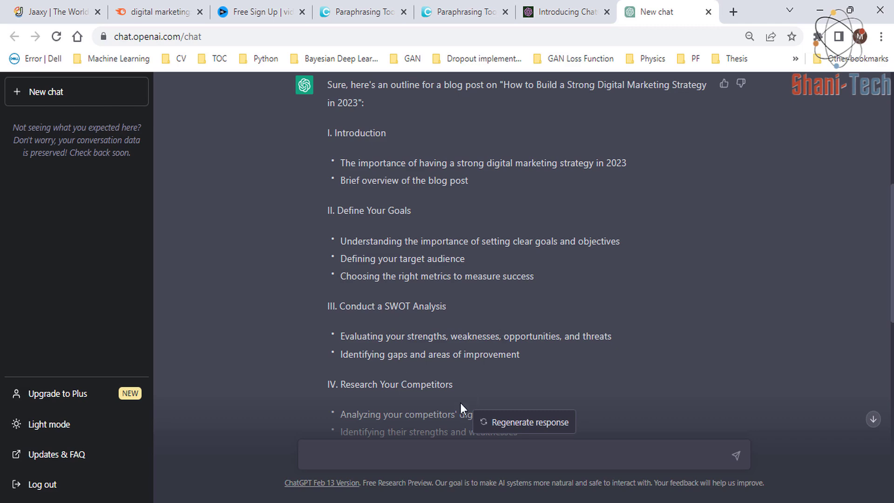
{"action": "scroll", "coordinate": [532, 379], "scroll_direction": "down", "scroll_amount": 4}
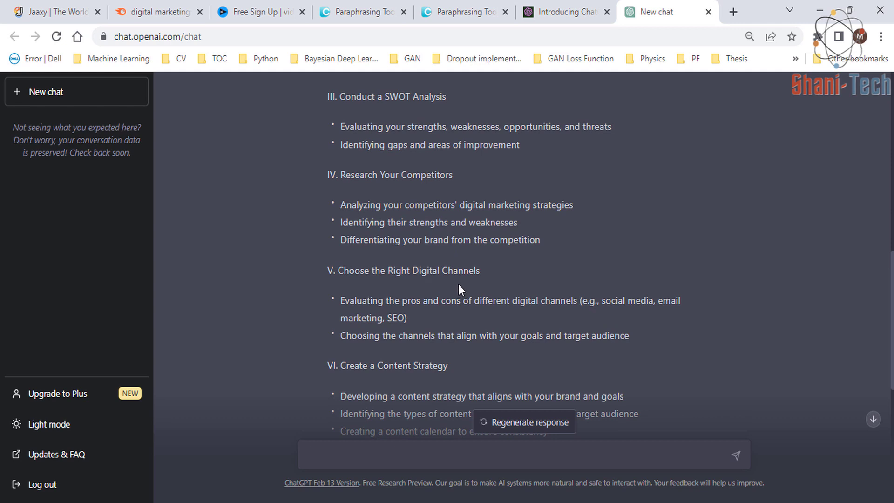
Step: Enter the prompt "provide the blog section for this outline:" and copy the outline's "I. Introduction" heading with its two bullet points
{"action": "scroll", "coordinate": [491, 276], "scroll_direction": "down", "scroll_amount": 3}
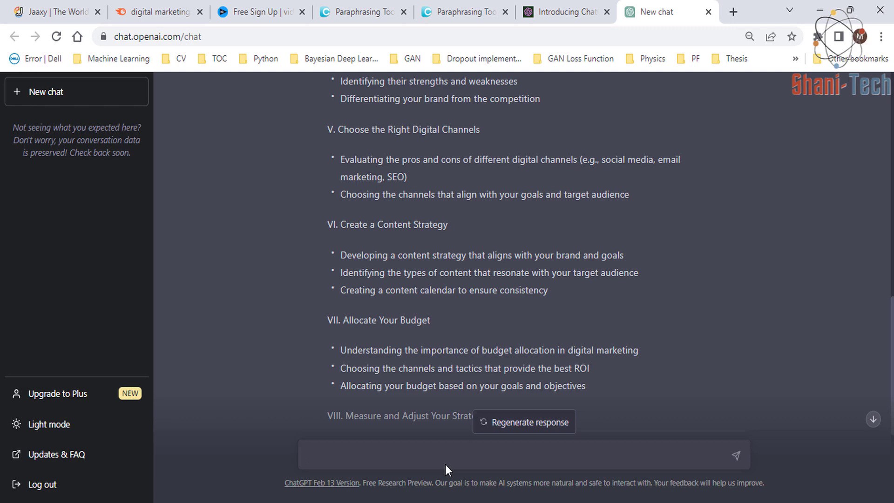
{"action": "type", "text": "provide the blog section for this outline:"}
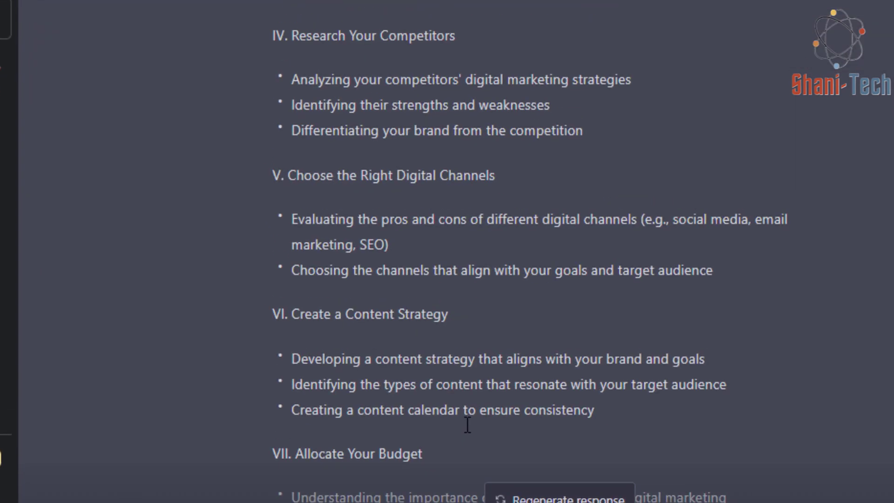
{"action": "scroll", "coordinate": [467, 425], "scroll_direction": "up", "scroll_amount": 10}
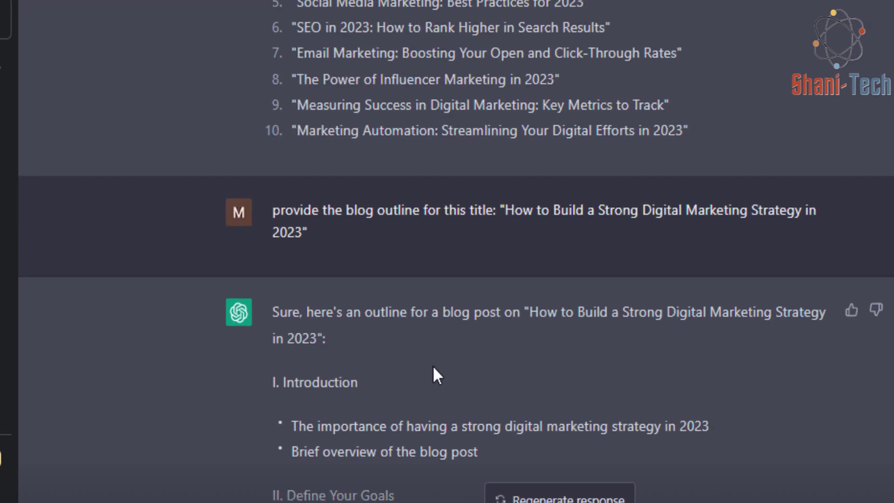
{"action": "scroll", "coordinate": [351, 444], "scroll_direction": "down", "scroll_amount": 5}
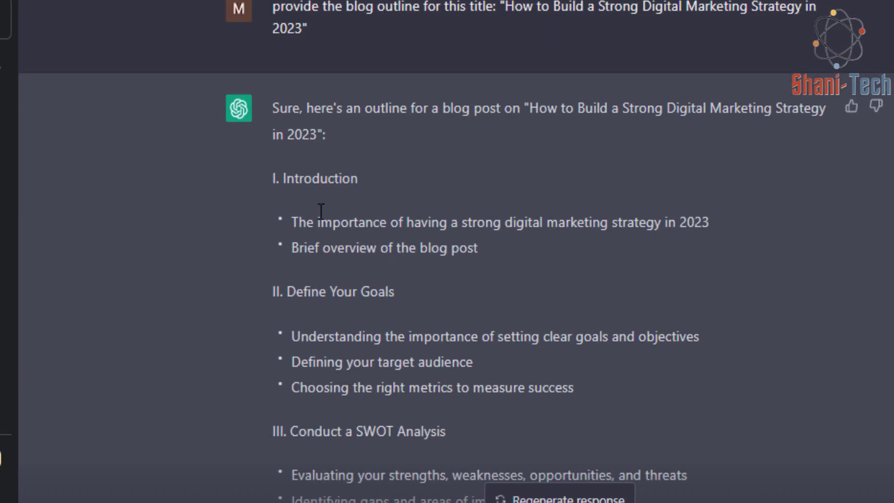
{"action": "left_click_drag", "start_coordinate": [269, 178], "coordinate": [494, 261]}
{"action": "key", "text": "ctrl+c"}
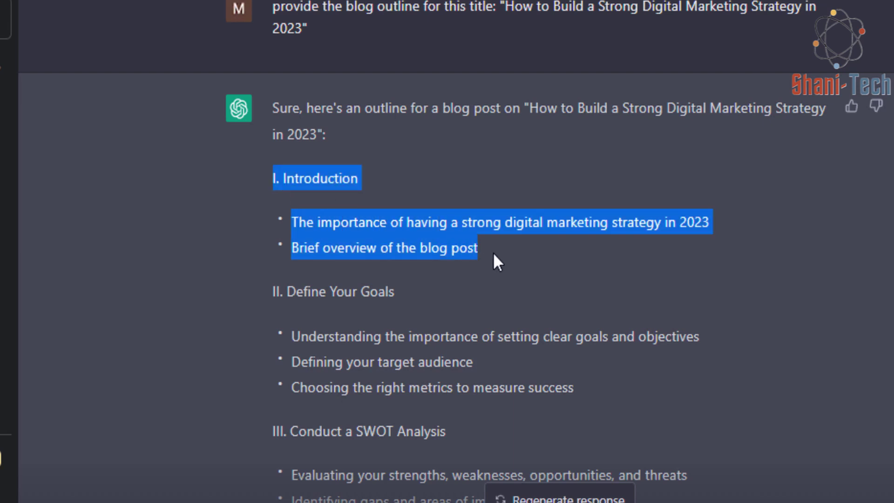
Step: Add the copied Introduction outline after the prompt "provide the blog section for this outline:" and submit it
{"action": "scroll", "coordinate": [585, 397], "scroll_direction": "down", "scroll_amount": 10}
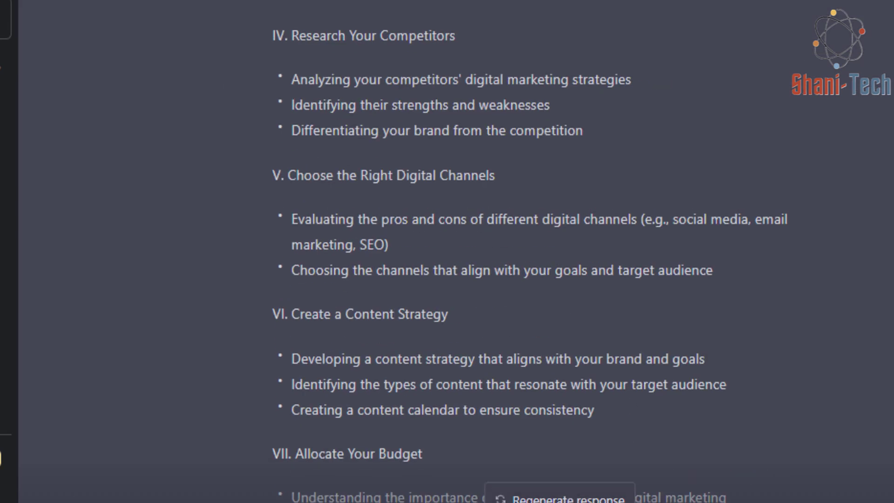
{"action": "type", "text": ":"}
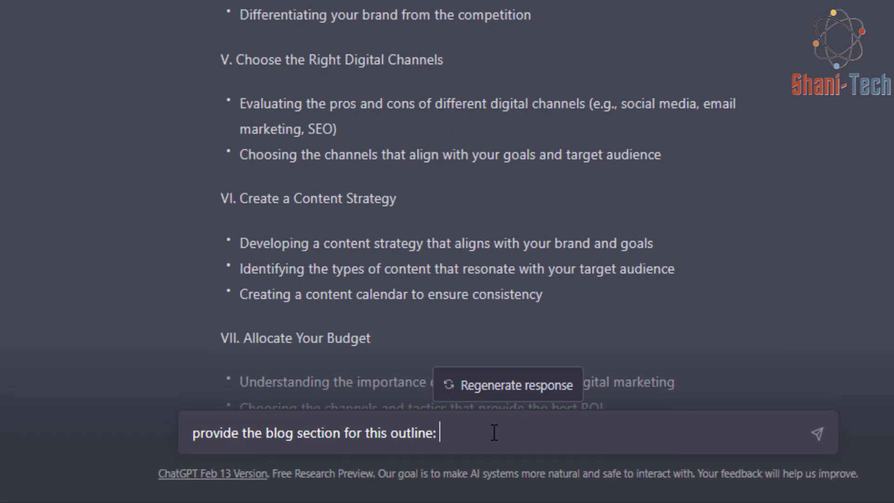
{"action": "key", "text": "ctrl+v"}
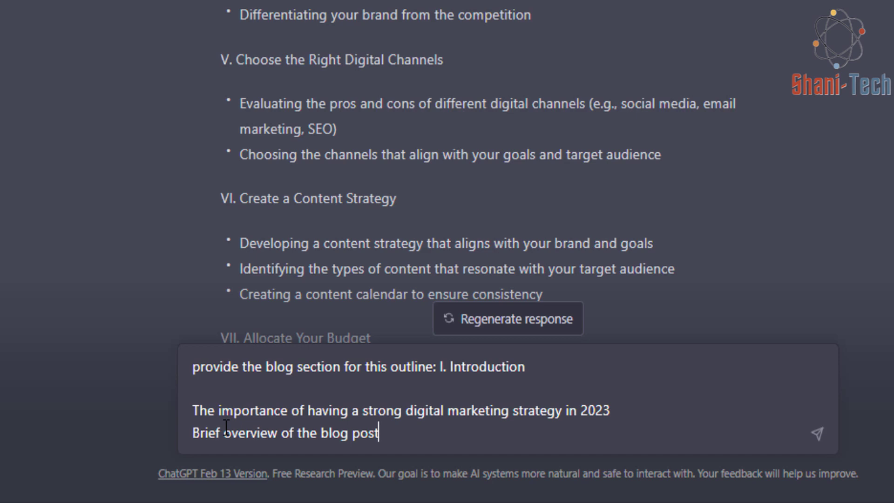
{"action": "key", "text": "Return"}
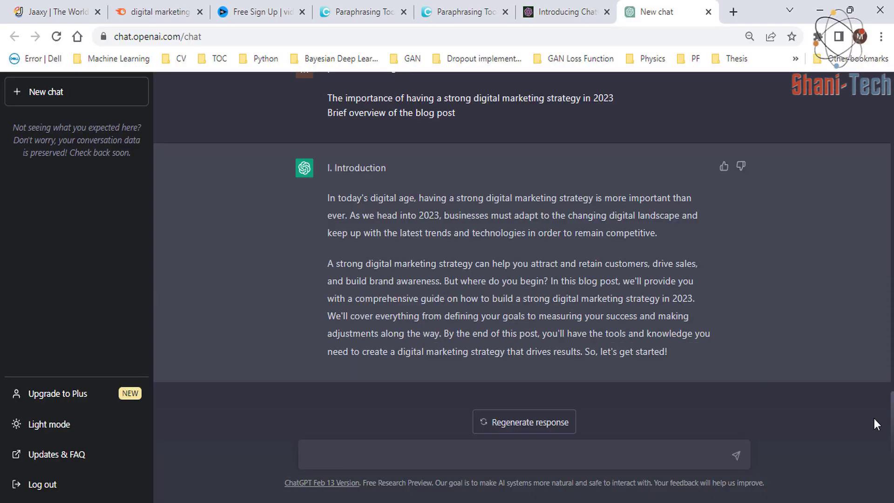
Step: Copy the whole generated Introduction section and paste it into the blank Word document
{"action": "left_click_drag", "start_coordinate": [284, 258], "coordinate": [813, 502]}
{"action": "key", "text": "ctrl+c"}
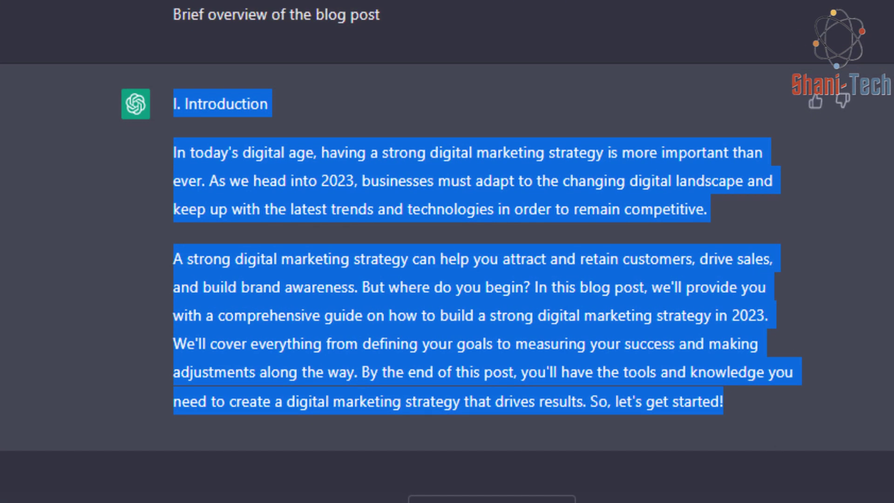
{"action": "key", "text": "alt+Tab"}
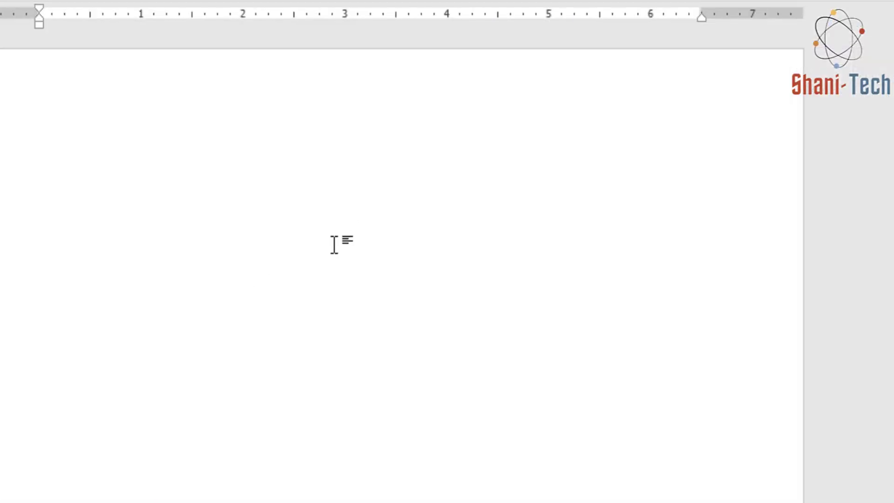
{"action": "key", "text": "ctrl+v"}
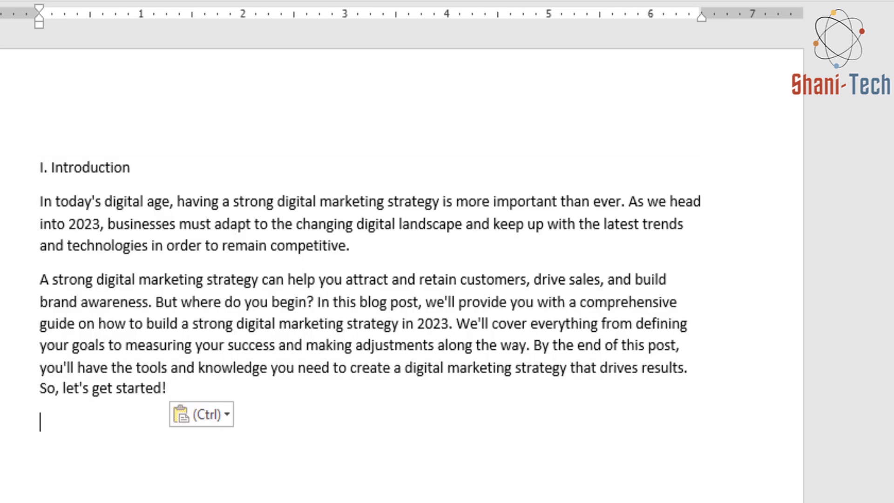
Step: Switch back to ChatGPT and submit "provide the blog section for this outline:" with "II. Define Your Goals" and its three bullet points
{"action": "key", "text": "alt+Tab"}
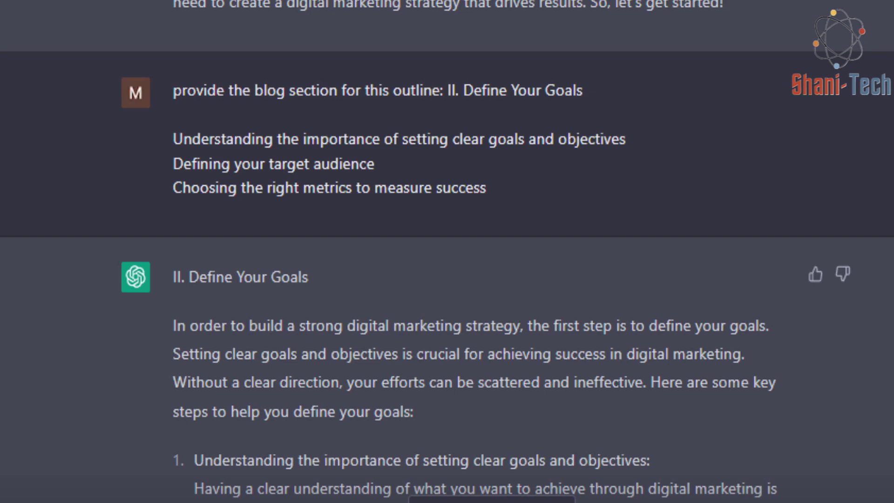
{"action": "type", "text": "provide the blog section for this outline: II. Define Your Goals  Understanding the importance of setting clear goals and objectives Defining your target audience Choosing the right metrics to measure success"}
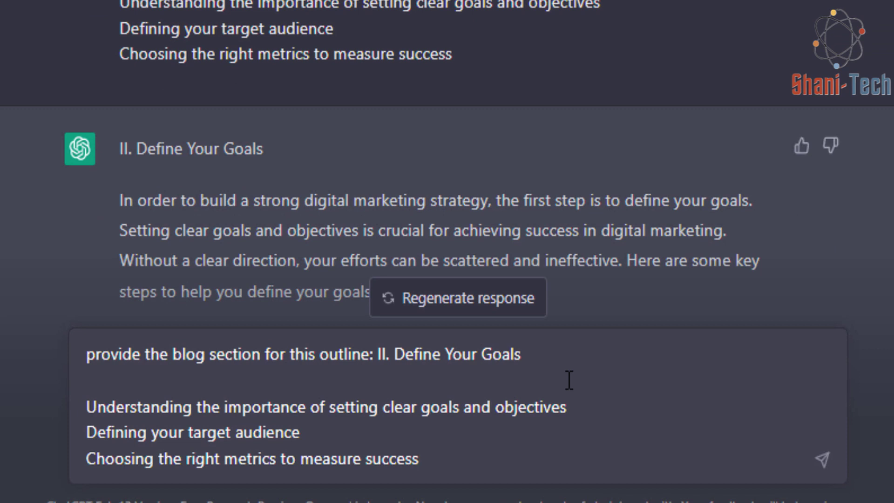
{"action": "key", "text": "Return"}
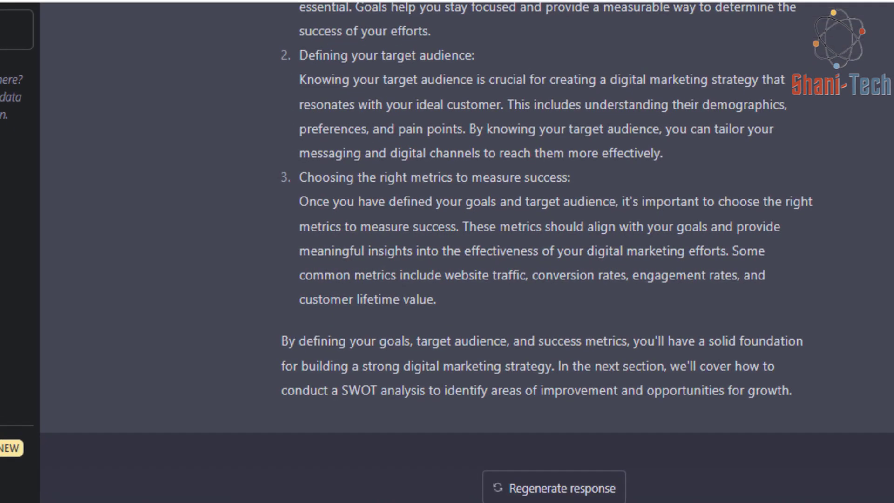
Step: Copy the entire generated "II. Define Your Goals" section and paste it below the Introduction in the Word document
{"action": "scroll", "coordinate": [466, 279], "scroll_direction": "up", "scroll_amount": 8}
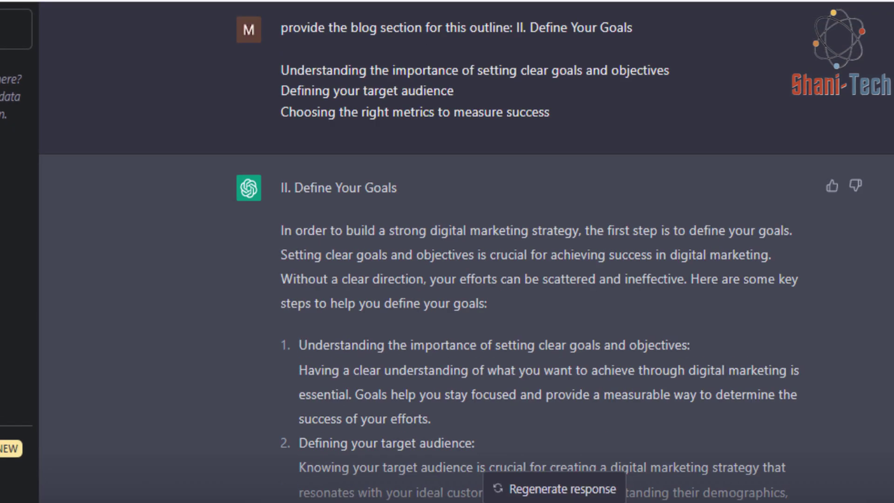
{"action": "left_click_drag", "start_coordinate": [279, 187], "coordinate": [781, 391]}
{"action": "scroll", "coordinate": [466, 275], "scroll_direction": "down", "scroll_amount": 3}
{"action": "scroll", "coordinate": [488, 316], "scroll_direction": "down", "scroll_amount": 5}
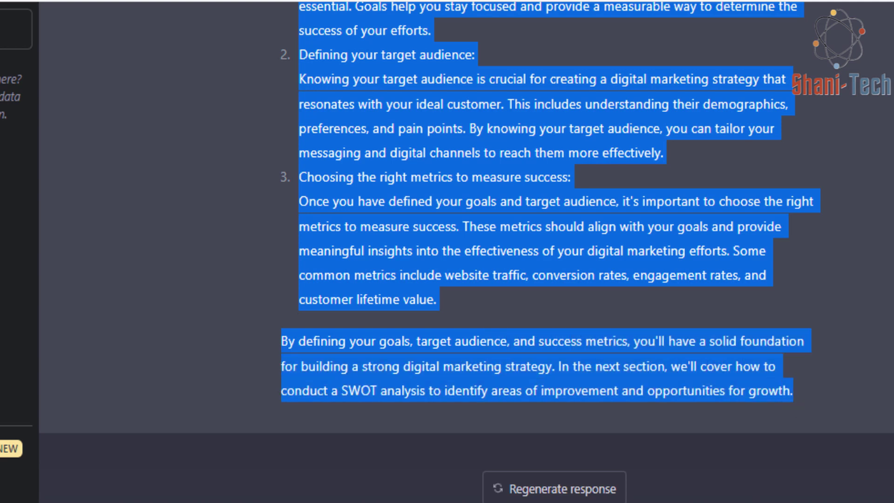
{"action": "key", "text": "alt+Tab"}
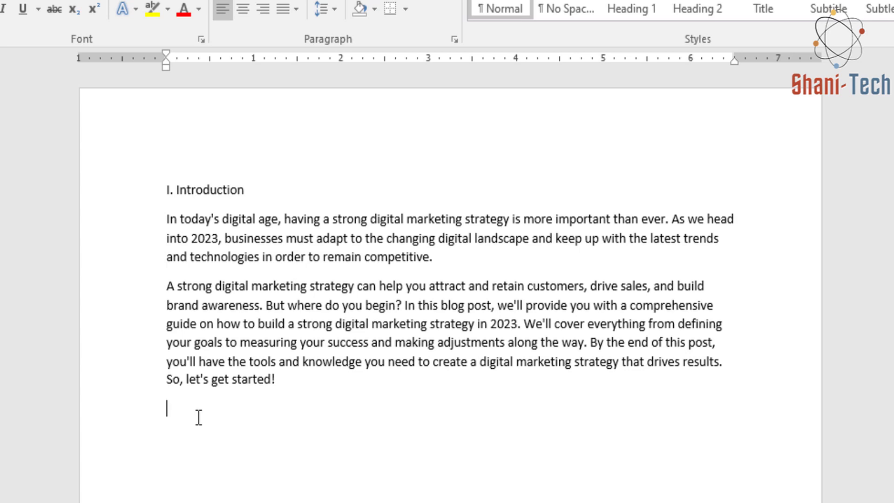
{"action": "key", "text": "ctrl+v"}
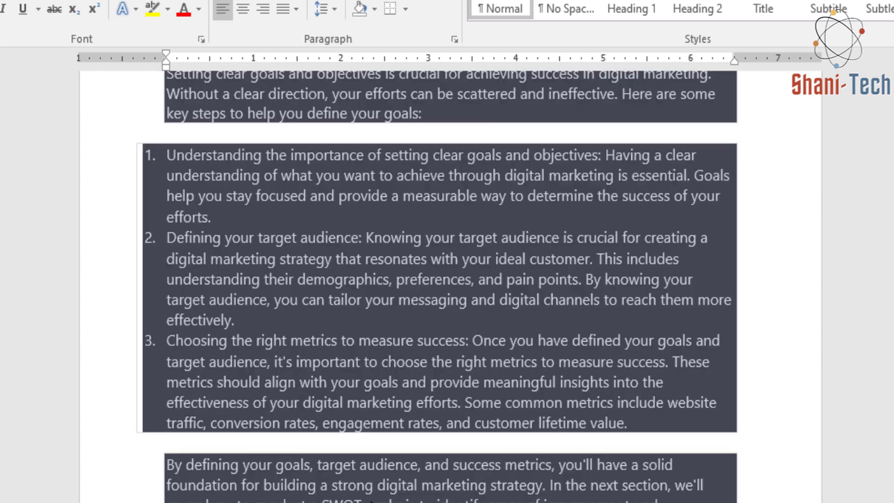
Step: Drop the source formatting of the pasted "Define Your Goals" section to match the document's text, and check both sections
{"action": "left_click", "coordinate": [374, 494]}
{"action": "scroll", "coordinate": [373, 494], "scroll_direction": "up", "scroll_amount": 7}
{"action": "scroll", "coordinate": [373, 465], "scroll_direction": "up", "scroll_amount": 1}
{"action": "scroll", "coordinate": [374, 326], "scroll_direction": "down", "scroll_amount": 3}
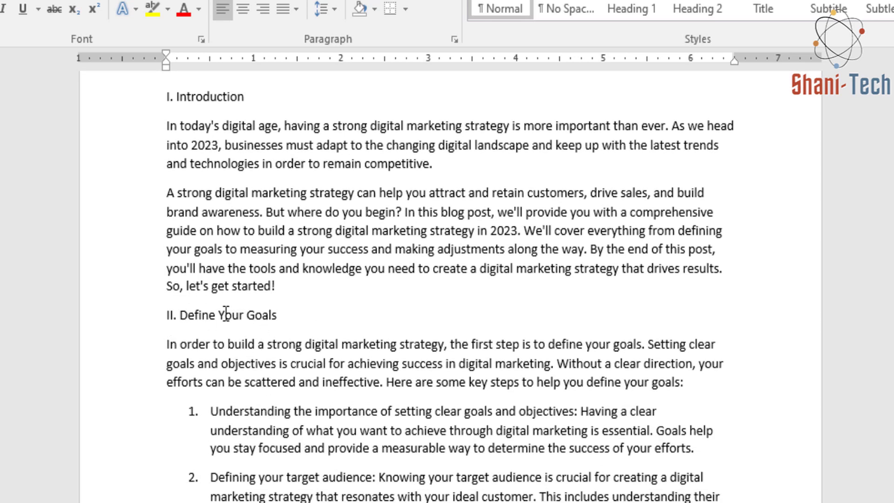
{"action": "scroll", "coordinate": [375, 399], "scroll_direction": "down", "scroll_amount": 8}
{"action": "key", "text": "ctrl+v"}
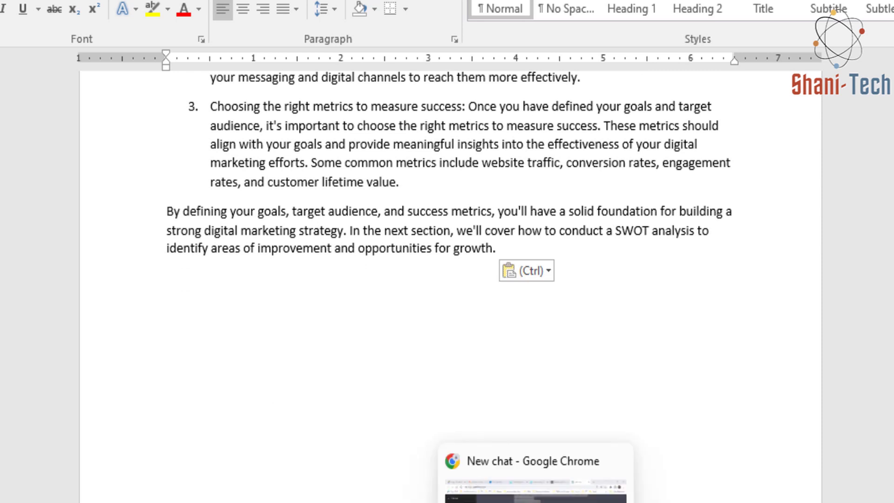
Step: Switch back to ChatGPT and review the blog outline's sections
{"action": "left_click", "coordinate": [530, 486]}
{"action": "scroll", "coordinate": [538, 379], "scroll_direction": "up", "scroll_amount": 20}
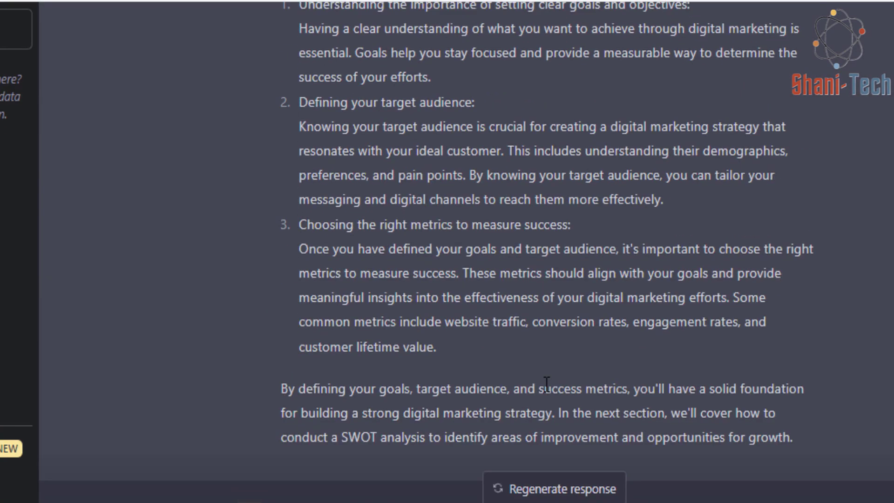
{"action": "scroll", "coordinate": [449, 315], "scroll_direction": "up", "scroll_amount": 4}
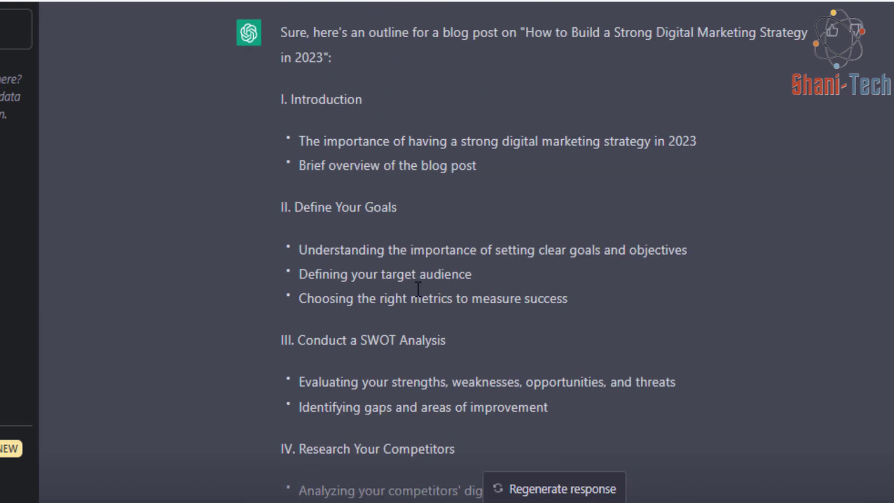
{"action": "scroll", "coordinate": [389, 302], "scroll_direction": "up", "scroll_amount": 4}
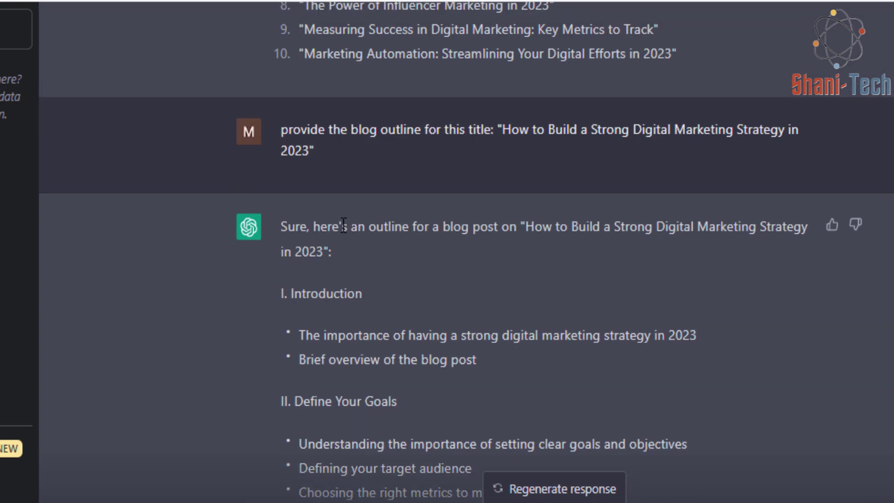
{"action": "scroll", "coordinate": [473, 351], "scroll_direction": "down", "scroll_amount": 4}
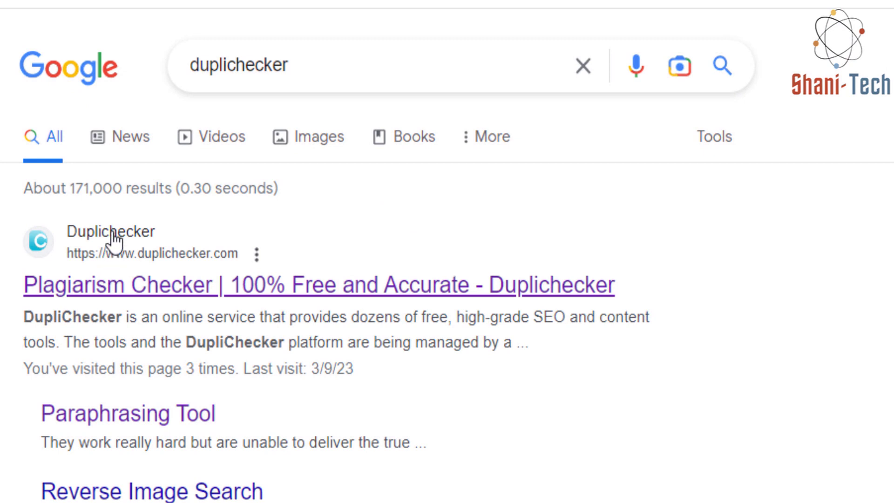
Step: Open Duplichecker from the Google results, go to its Paraphrasing Tool page and close the ad above the text box
{"action": "left_click", "coordinate": [114, 240]}
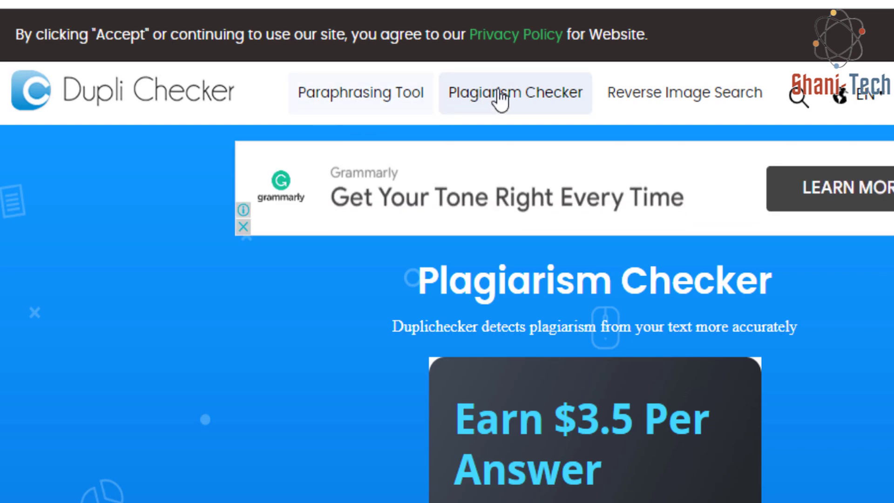
{"action": "left_click", "coordinate": [358, 95]}
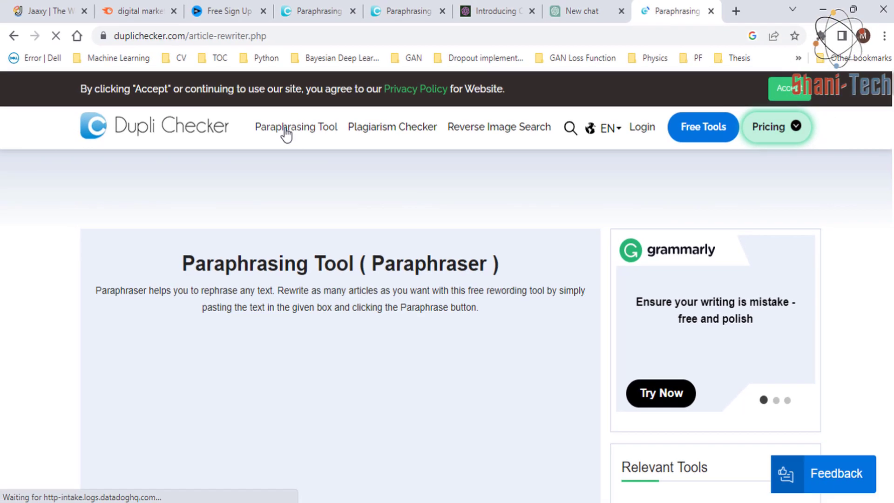
{"action": "scroll", "coordinate": [402, 331], "scroll_direction": "down", "scroll_amount": 3}
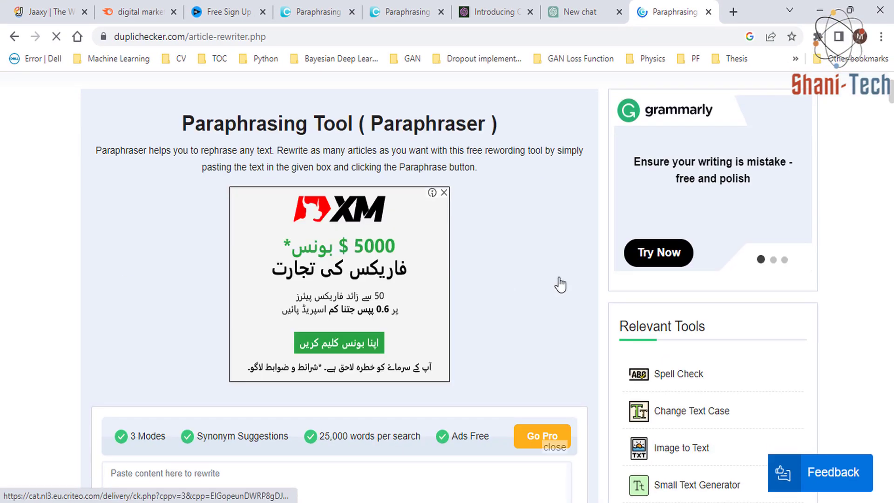
{"action": "left_click", "coordinate": [445, 194]}
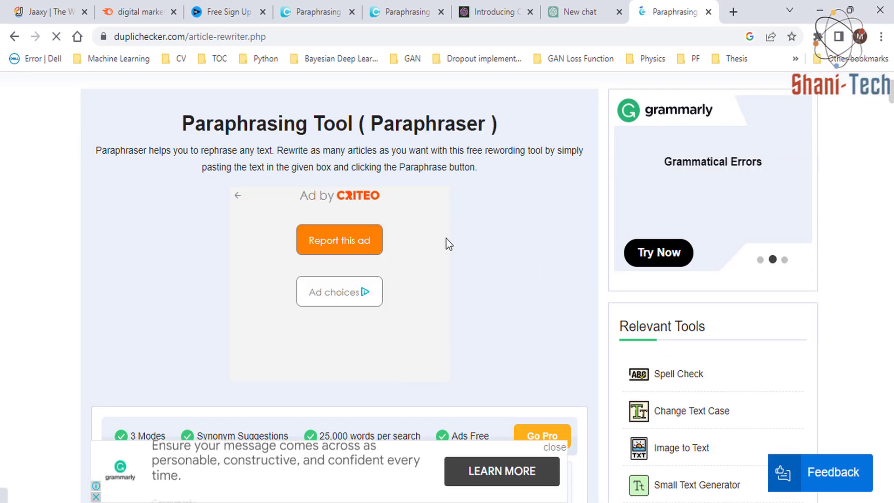
{"action": "scroll", "coordinate": [487, 247], "scroll_direction": "down", "scroll_amount": 8}
{"action": "scroll", "coordinate": [494, 243], "scroll_direction": "down", "scroll_amount": 4}
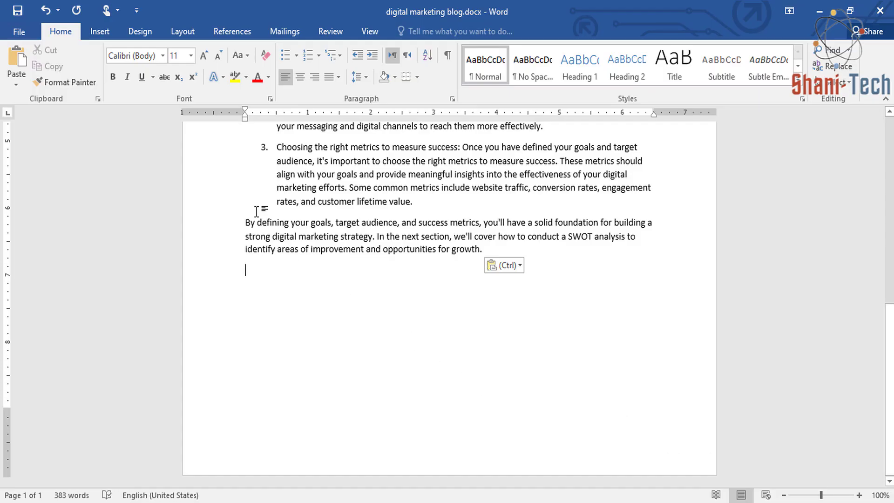
Step: Copy the full blog text from digital marketing blog.docx in Word into Duplichecker's Plagiarism Checker and complete the "I'm not a robot" check
{"action": "left_click_drag", "start_coordinate": [484, 252], "coordinate": [231, 83]}
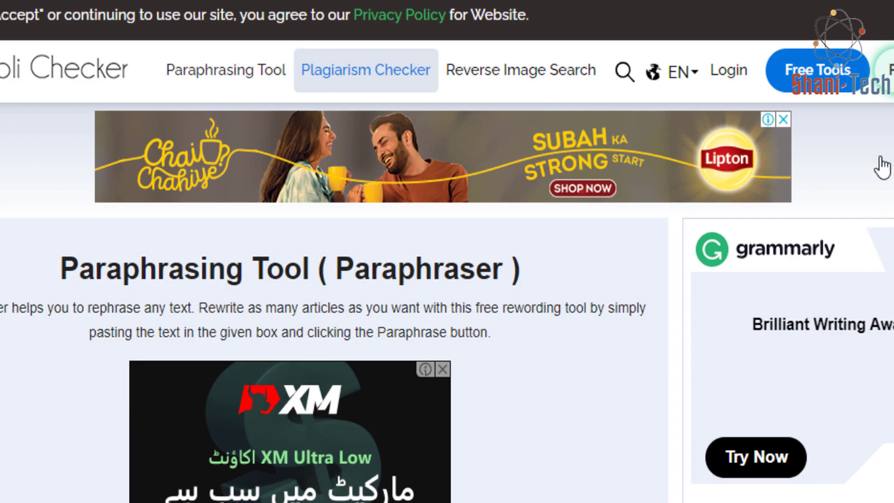
{"action": "scroll", "coordinate": [469, 285], "scroll_direction": "down", "scroll_amount": 10}
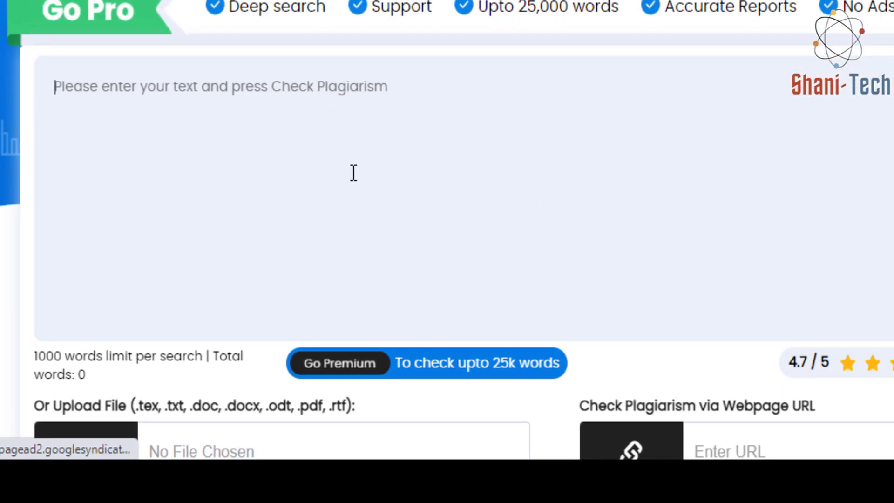
{"action": "key", "text": "ctrl+v"}
{"action": "scroll", "coordinate": [528, 193], "scroll_direction": "down", "scroll_amount": 10}
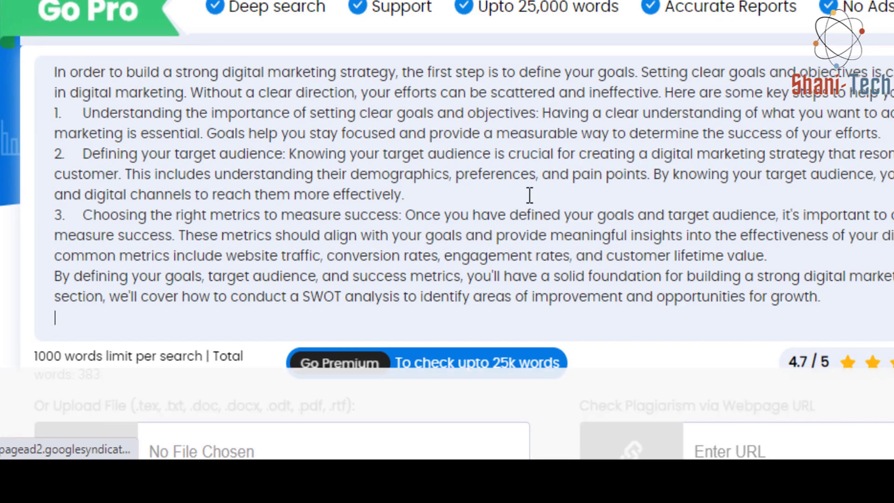
{"action": "scroll", "coordinate": [662, 229], "scroll_direction": "down", "scroll_amount": 5}
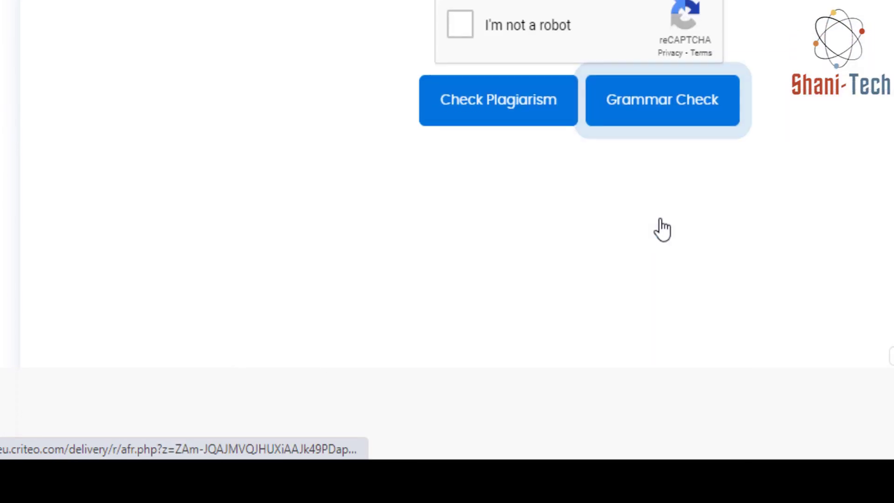
{"action": "left_click", "coordinate": [459, 32]}
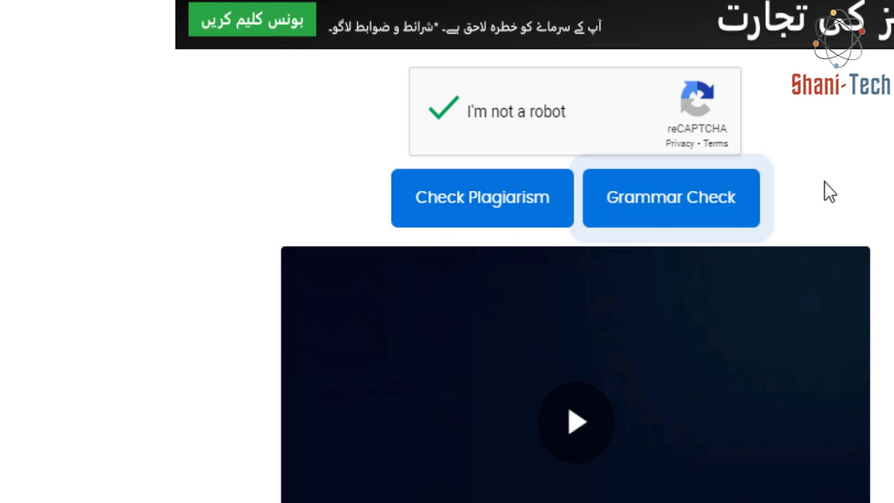
Step: Run the plagiarism check on the pasted blog text
{"action": "scroll", "coordinate": [822, 190], "scroll_direction": "up", "scroll_amount": 9}
{"action": "scroll", "coordinate": [819, 191], "scroll_direction": "down", "scroll_amount": 6}
{"action": "scroll", "coordinate": [791, 188], "scroll_direction": "down", "scroll_amount": 3}
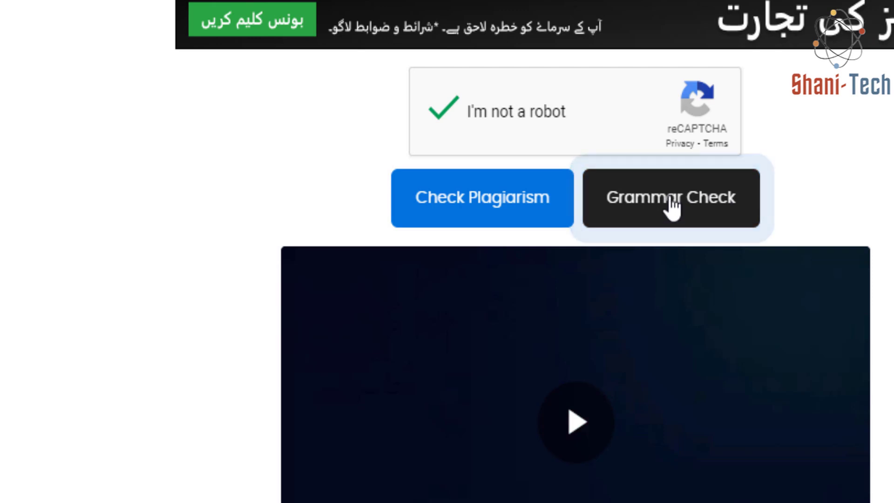
{"action": "left_click", "coordinate": [461, 207]}
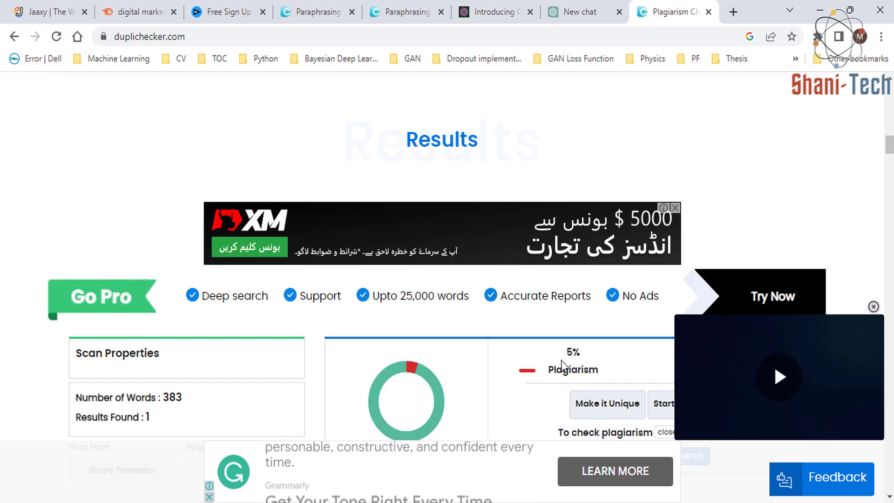
Step: Review the plagiarism and unique percentages, the scan properties and the matched source in the results
{"action": "scroll", "coordinate": [688, 234], "scroll_direction": "down", "scroll_amount": 3}
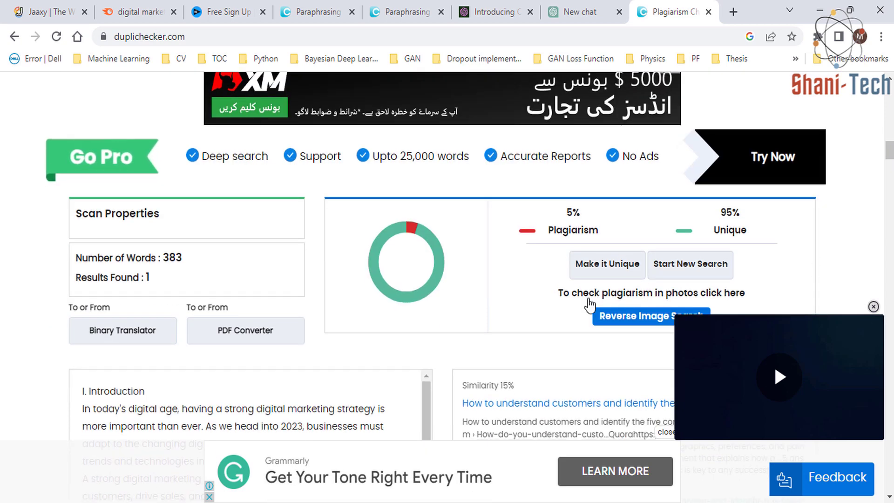
{"action": "scroll", "coordinate": [598, 294], "scroll_direction": "down", "scroll_amount": 2}
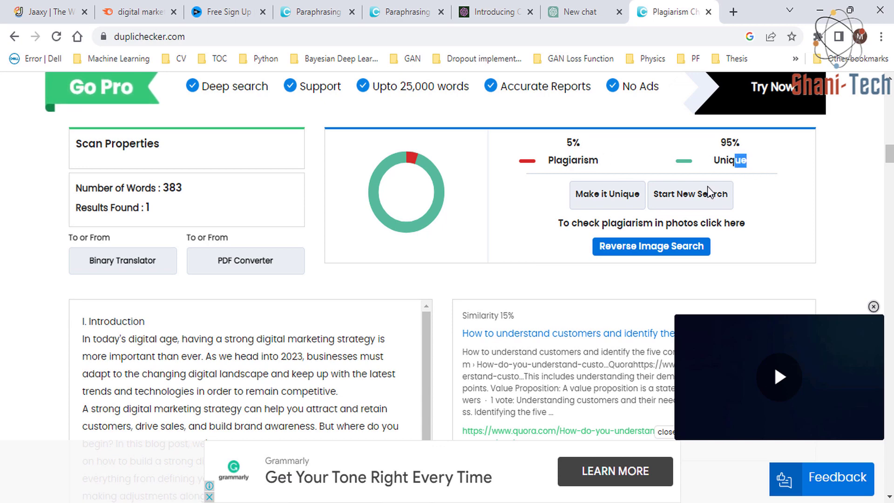
{"action": "scroll", "coordinate": [619, 419], "scroll_direction": "down", "scroll_amount": 3}
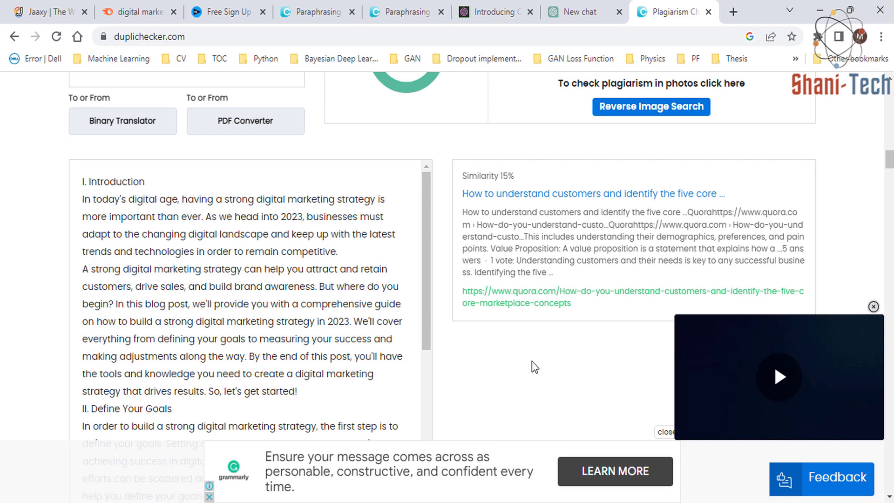
{"action": "scroll", "coordinate": [528, 247], "scroll_direction": "up", "scroll_amount": 2}
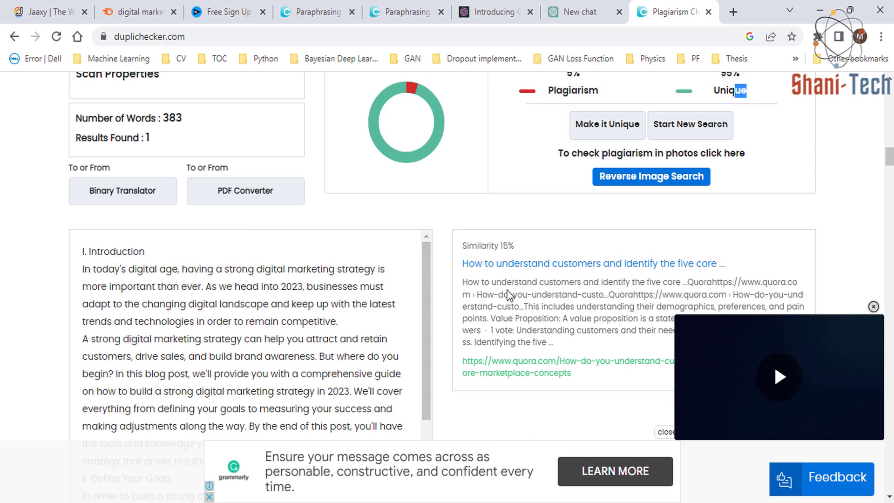
{"action": "scroll", "coordinate": [439, 353], "scroll_direction": "down", "scroll_amount": 4}
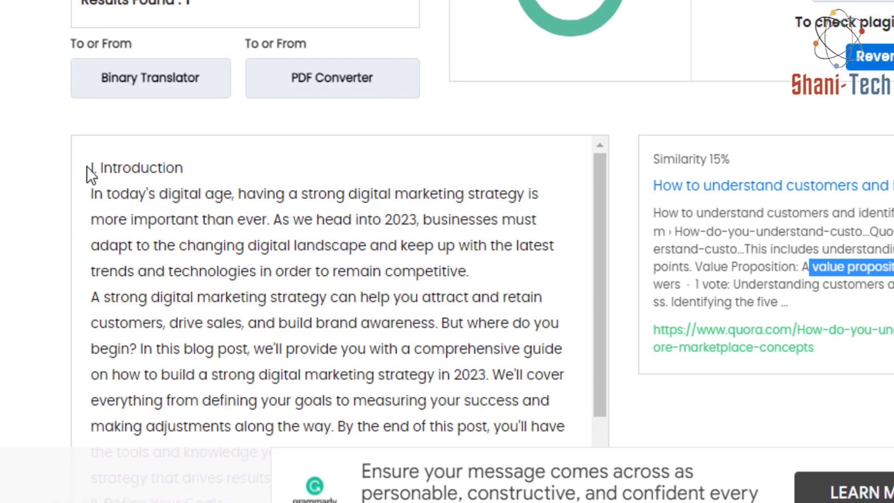
Step: Look through the scanned text for the flagged passage and select the highlighted sentence under "Defining your target audience"
{"action": "left_click_drag", "start_coordinate": [0, 101], "coordinate": [42, 192]}
{"action": "scroll", "coordinate": [341, 279], "scroll_direction": "down", "scroll_amount": 8}
{"action": "left_click_drag", "start_coordinate": [341, 258], "coordinate": [545, 176]}
{"action": "scroll", "coordinate": [518, 309], "scroll_direction": "down", "scroll_amount": 8}
{"action": "left_click", "coordinate": [544, 175]}
{"action": "scroll", "coordinate": [540, 175], "scroll_direction": "up", "scroll_amount": 5}
{"action": "scroll", "coordinate": [356, 214], "scroll_direction": "up", "scroll_amount": 4}
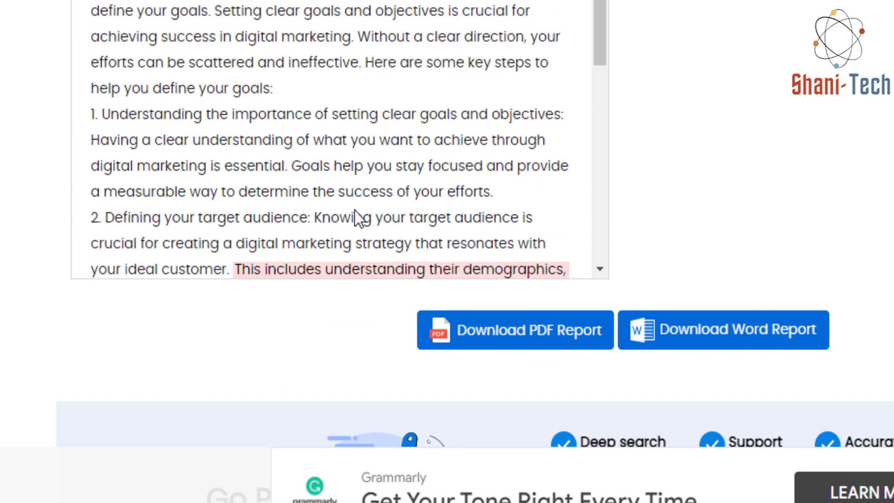
{"action": "scroll", "coordinate": [356, 211], "scroll_direction": "down", "scroll_amount": 2}
{"action": "left_click_drag", "start_coordinate": [235, 167], "coordinate": [279, 202]}
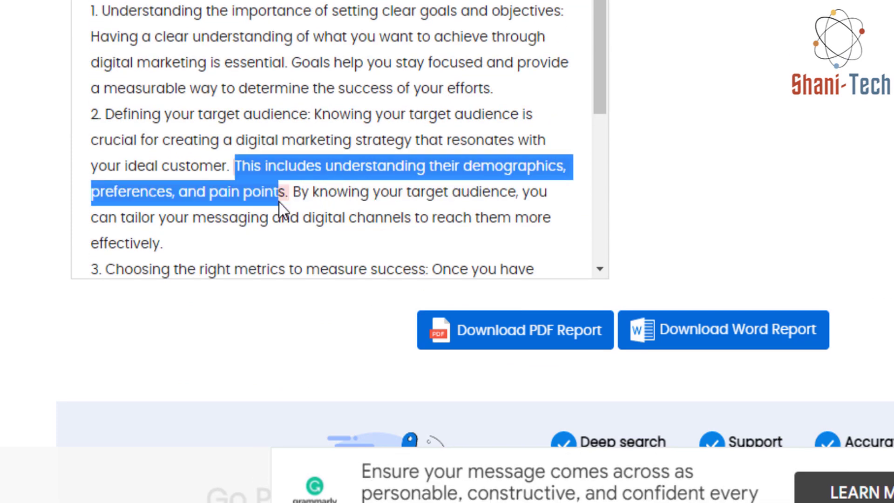
Step: Check the rest of the scanned text for flagged passages and revisit the scan summary
{"action": "scroll", "coordinate": [485, 116], "scroll_direction": "down", "scroll_amount": 10}
{"action": "scroll", "coordinate": [392, 101], "scroll_direction": "up", "scroll_amount": 15}
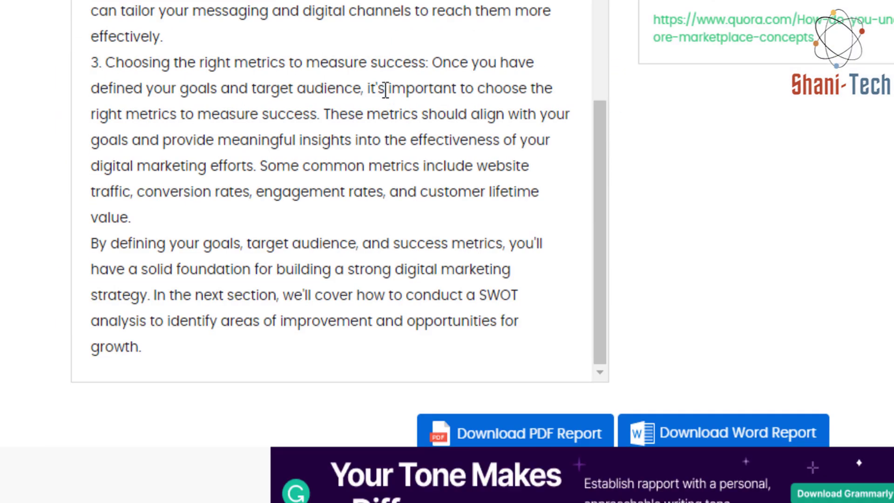
{"action": "scroll", "coordinate": [794, 253], "scroll_direction": "up", "scroll_amount": 8}
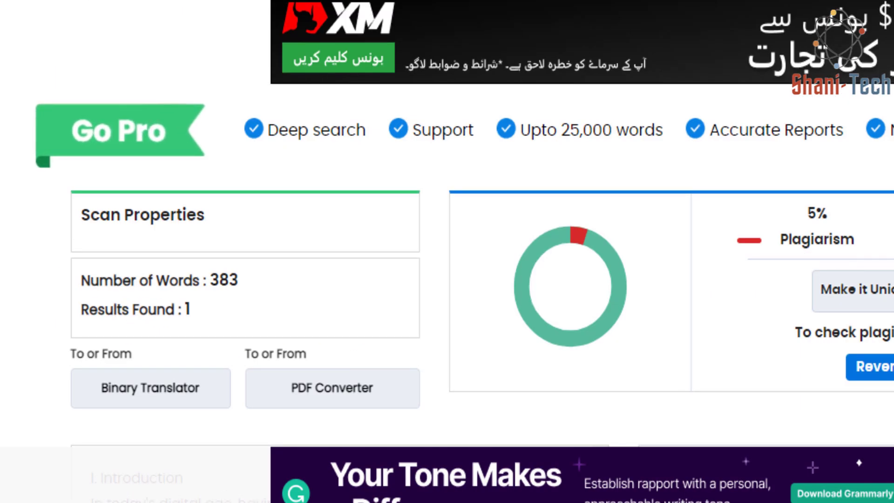
{"action": "scroll", "coordinate": [592, 297], "scroll_direction": "down", "scroll_amount": 9}
{"action": "scroll", "coordinate": [526, 284], "scroll_direction": "down", "scroll_amount": 8}
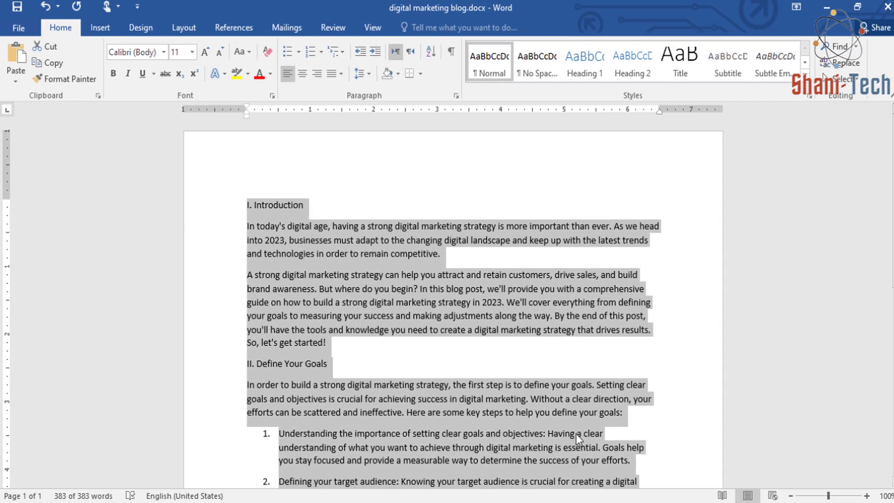
Step: Review the Introduction and "Define Your Goals" sections in digital marketing blog.docx in Word
{"action": "scroll", "coordinate": [647, 396], "scroll_direction": "down", "scroll_amount": 3}
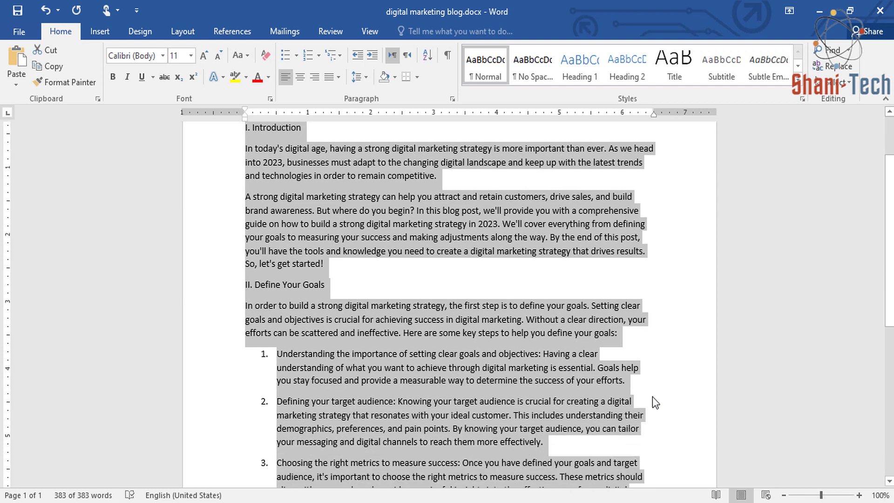
{"action": "scroll", "coordinate": [523, 359], "scroll_direction": "down", "scroll_amount": 4}
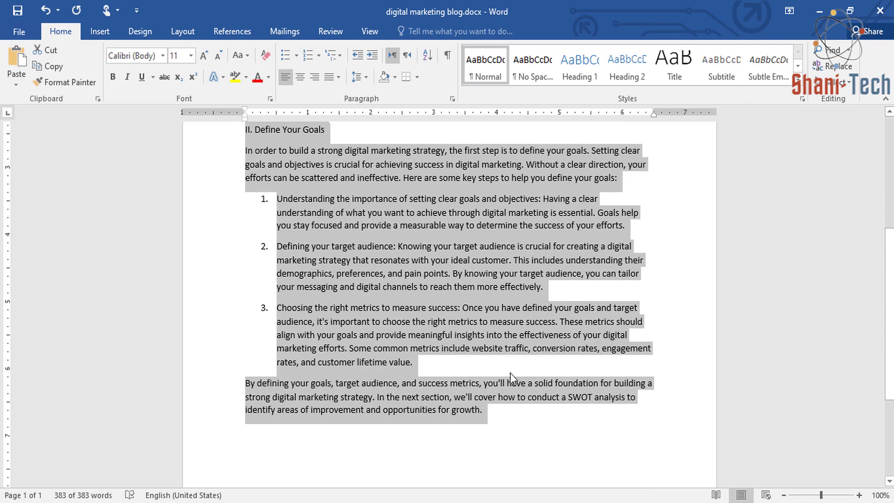
{"action": "scroll", "coordinate": [510, 373], "scroll_direction": "up", "scroll_amount": 5}
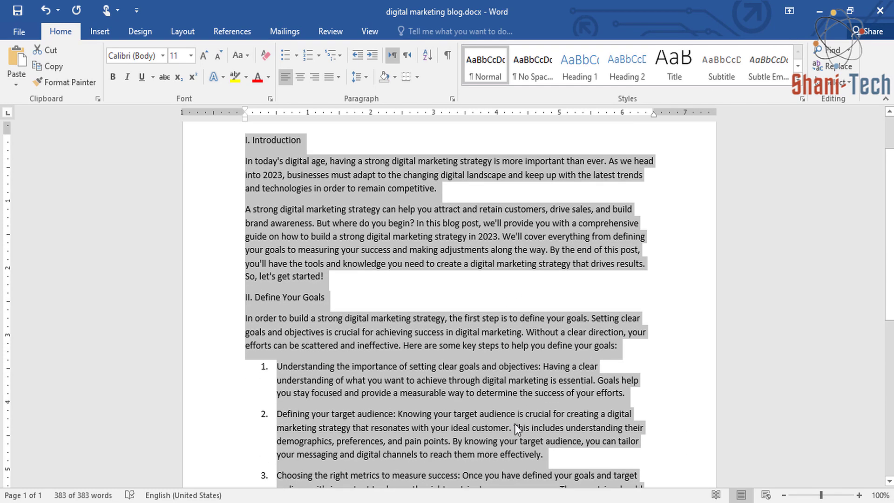